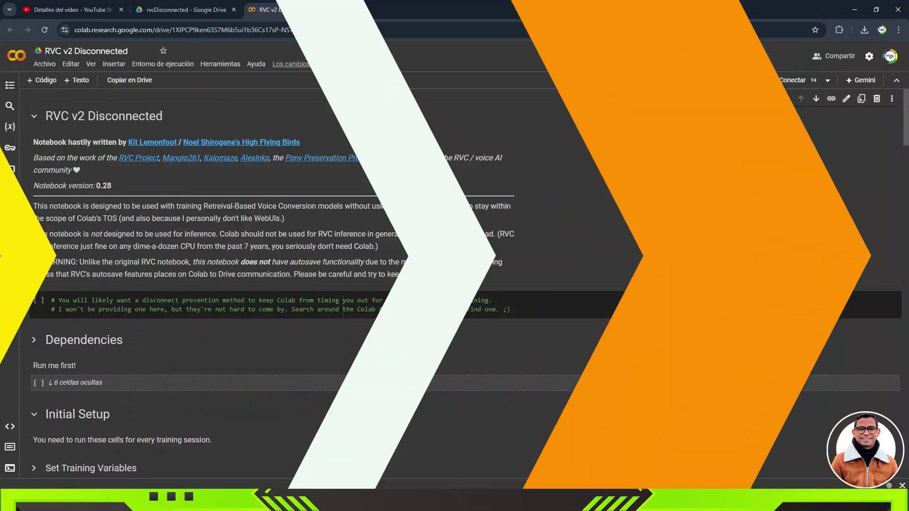
Switch to the LIAM PAYNE folder in File Explorer and check the audios folder and the LiamDataset ZIP archive.
key(alt+Tab)
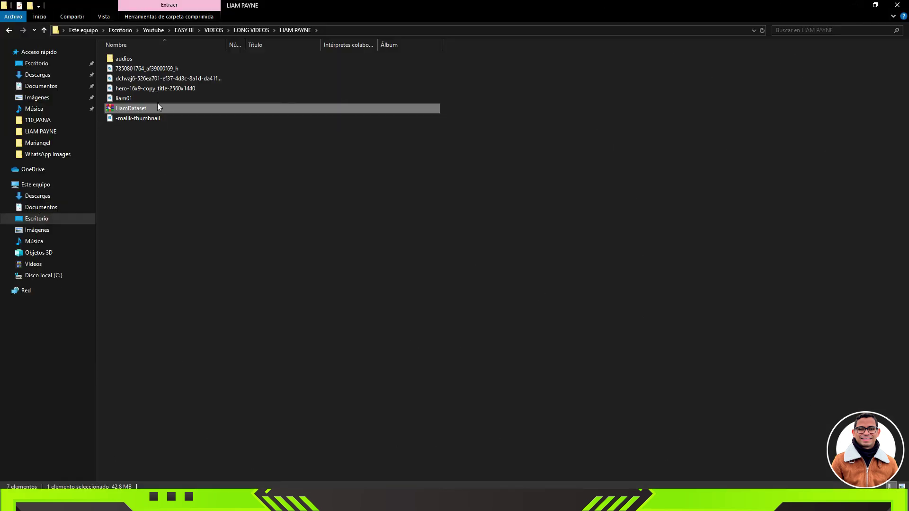
click(128, 59)
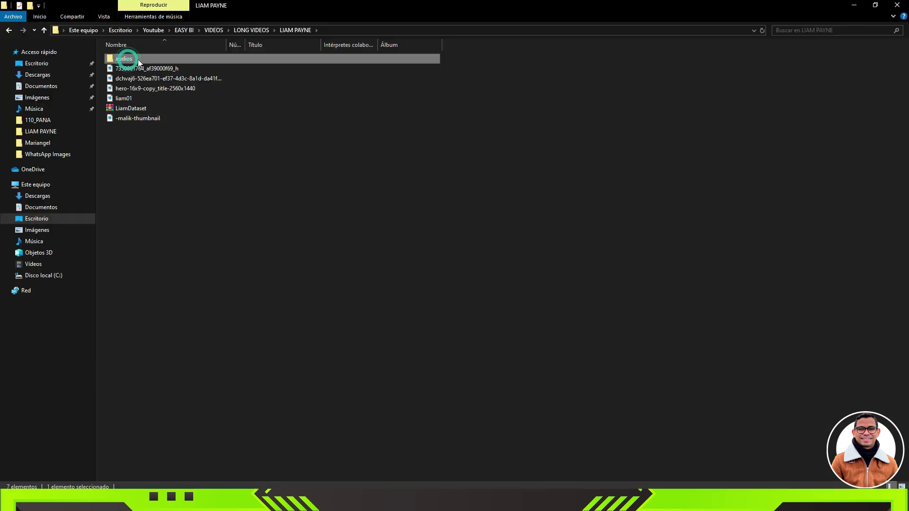
click(132, 109)
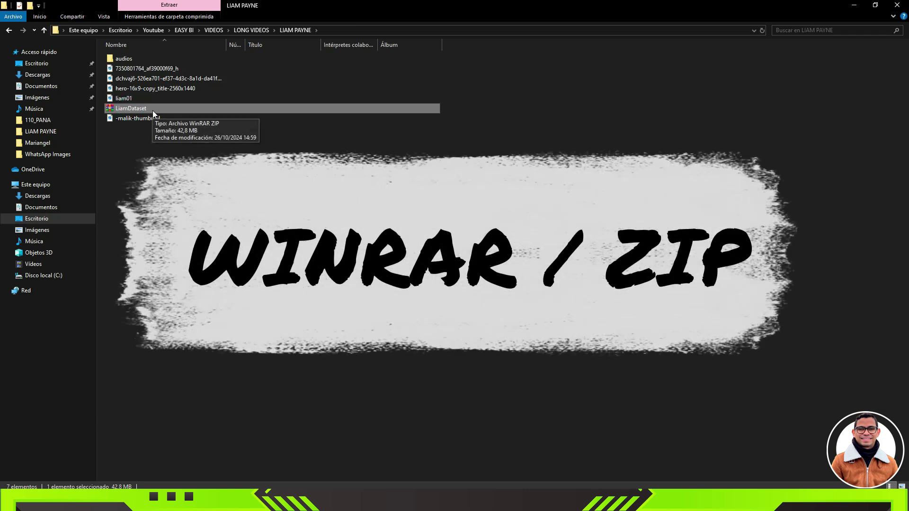
click(853, 5)
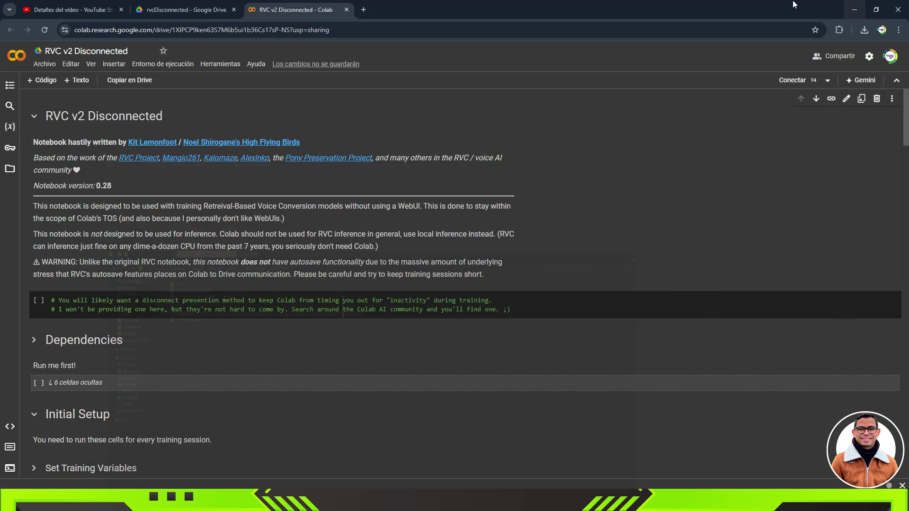
Check in Google Drive that the rvcDisconnected folder under Mi unidad holds LiamDataset.zip, then return to the Colab notebook.
click(194, 10)
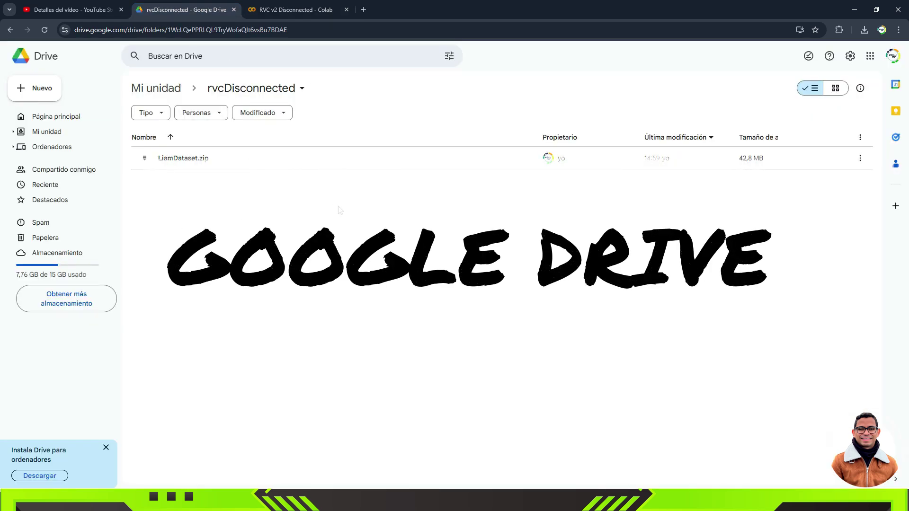
click(111, 132)
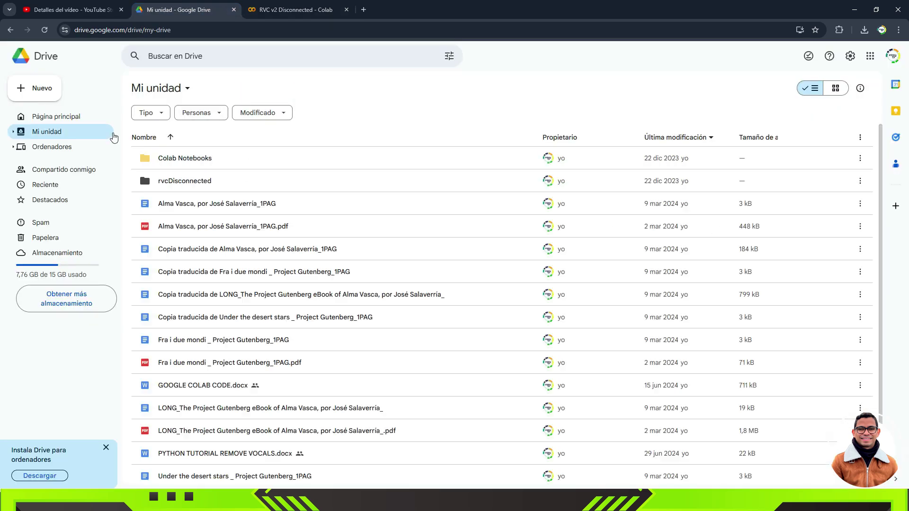
double_click(182, 182)
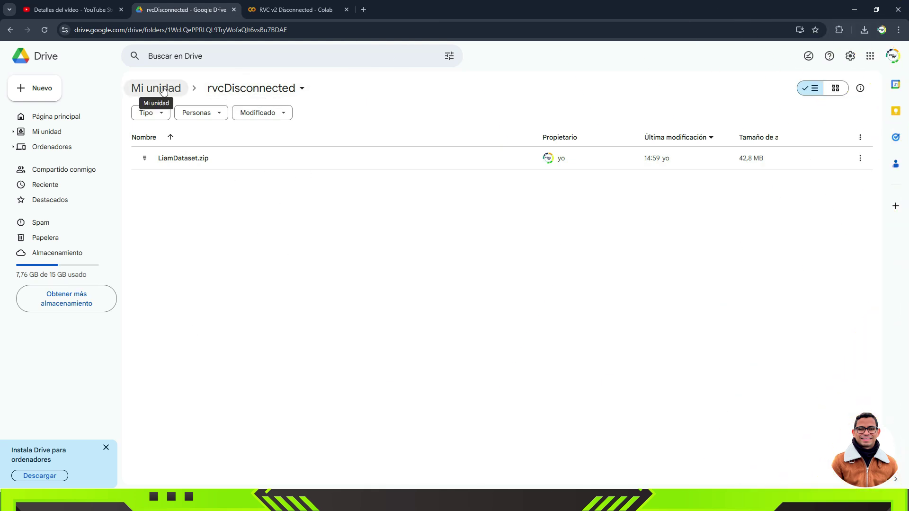
click(291, 9)
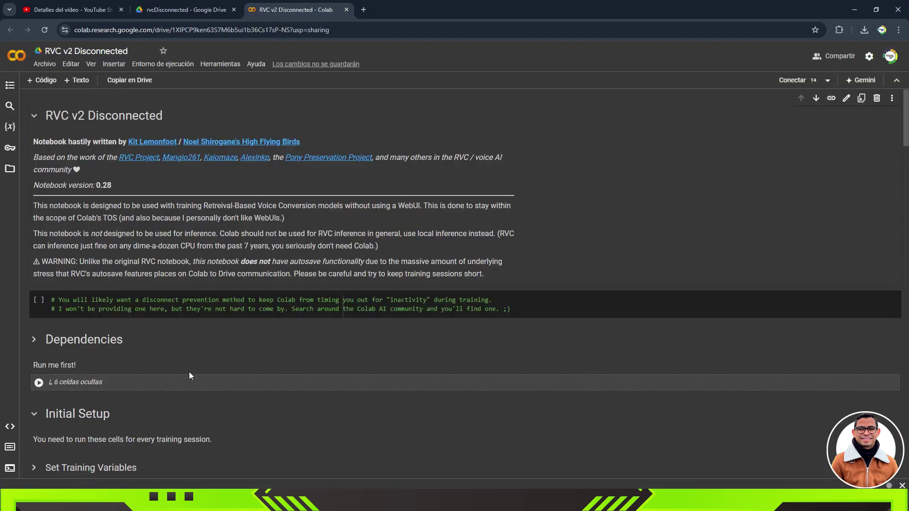
Connect the RVC v2 Disconnected notebook to a new T4 GPU runtime.
scroll(189, 371, down, 2)
scroll(252, 284, down, 6)
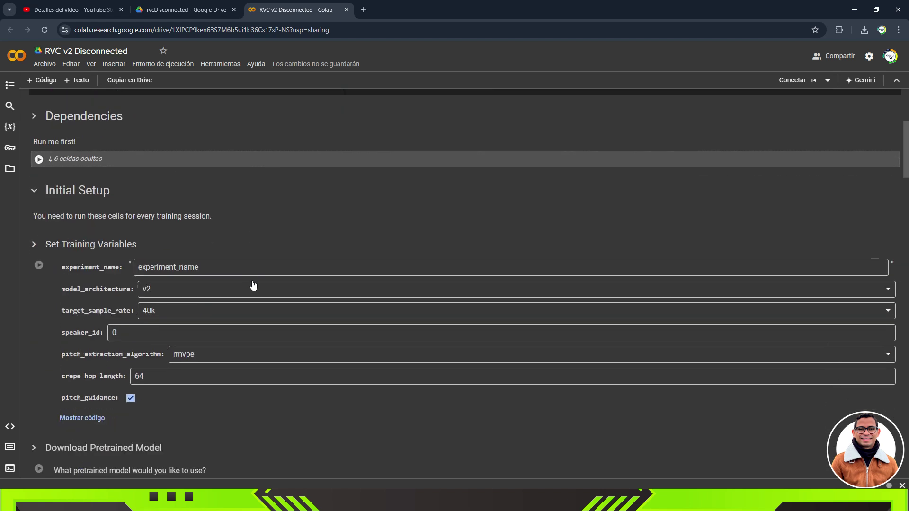
scroll(253, 285, up, 6)
scroll(253, 281, up, 1)
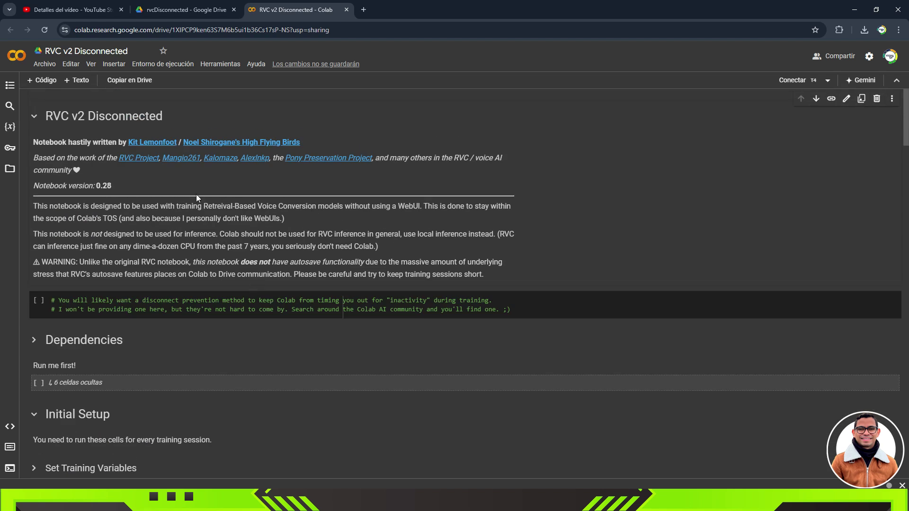
click(161, 5)
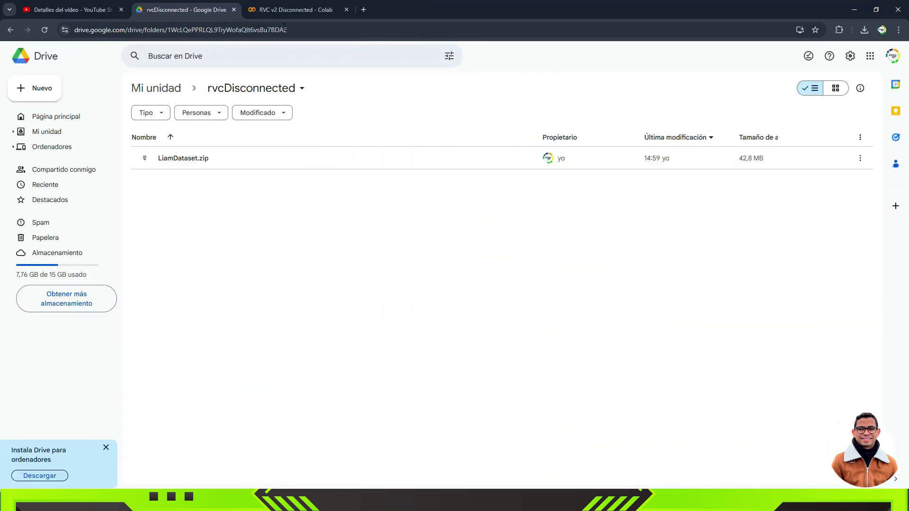
click(290, 10)
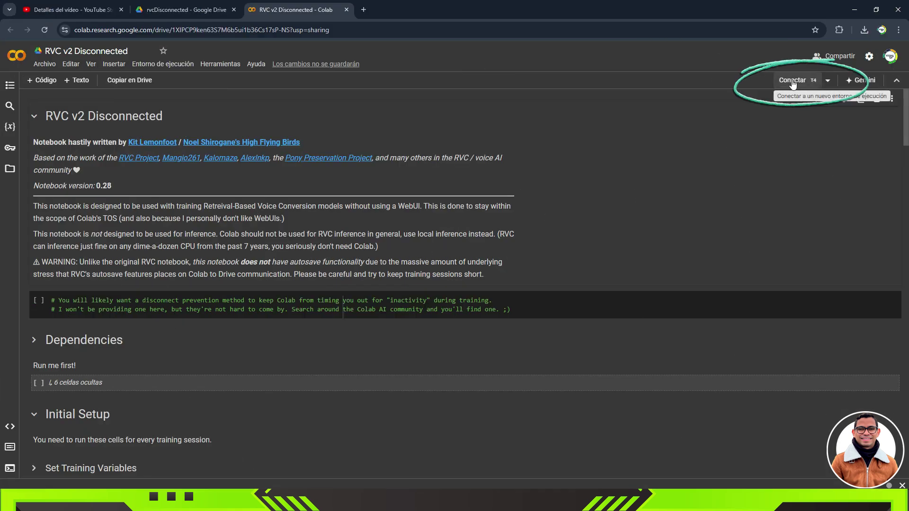
click(792, 81)
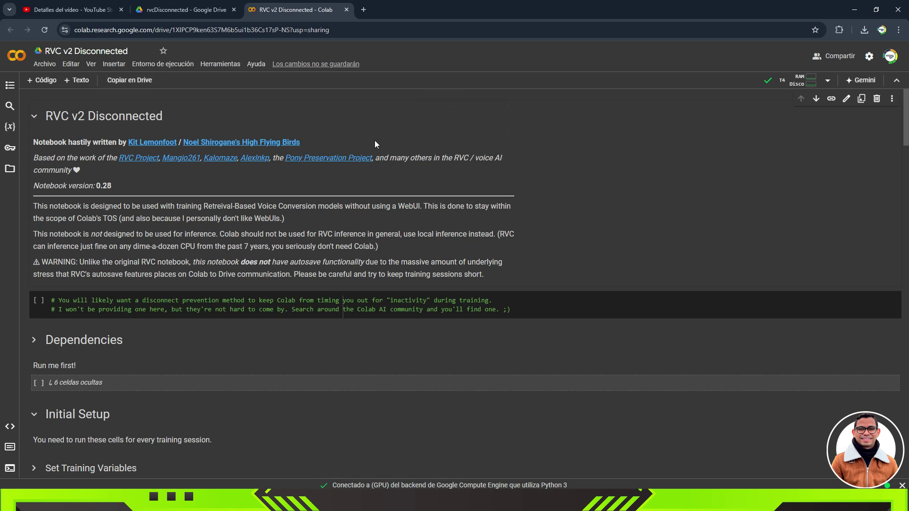
Save a copy of the notebook to Google Drive and close it after checking the Colab Notebooks folder.
click(129, 86)
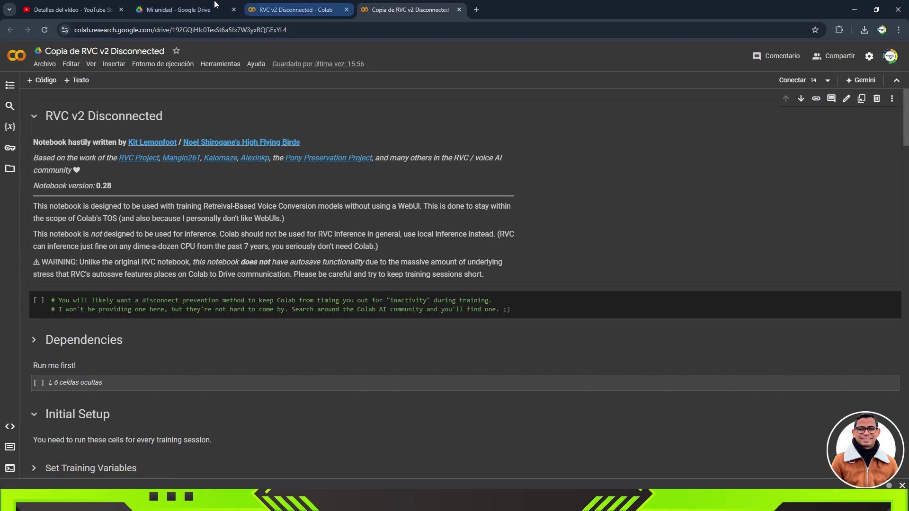
click(163, 2)
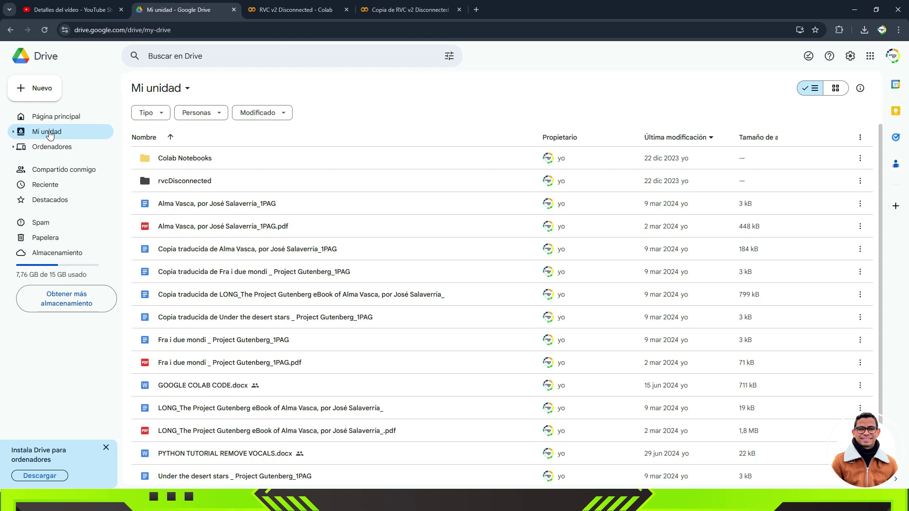
click(44, 30)
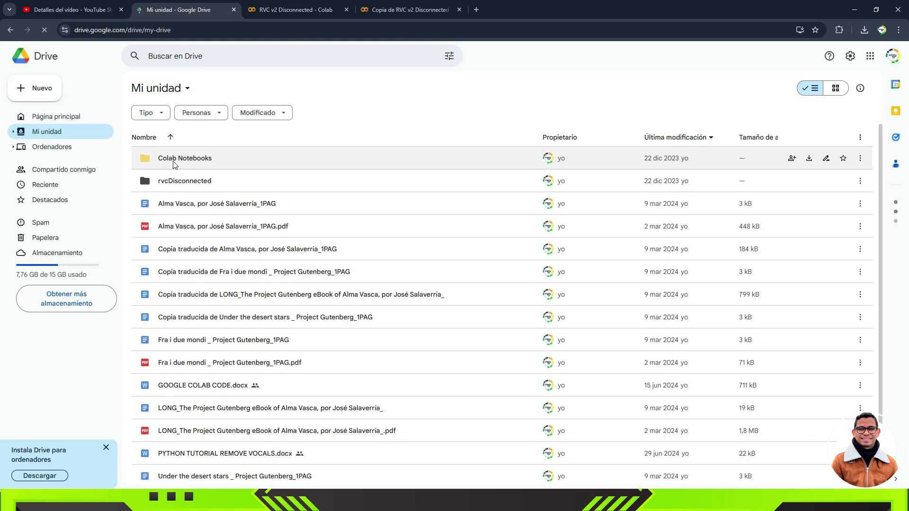
double_click(199, 162)
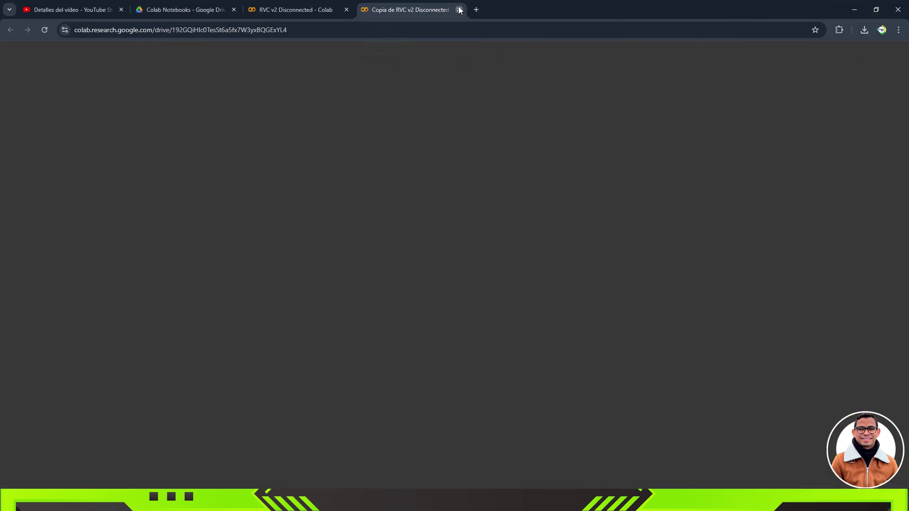
click(459, 10)
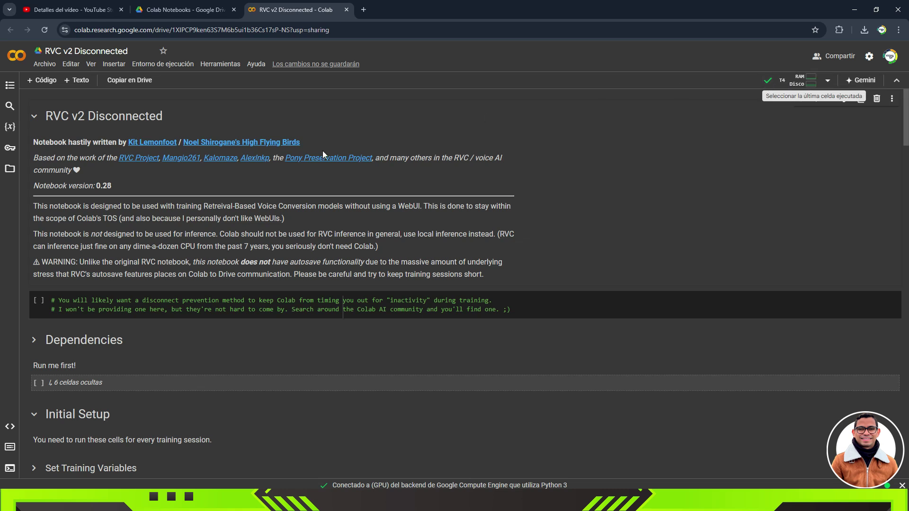
Run all hidden Dependencies cells, accept executing the third-party notebook, and authorize Google Drive access with the Google account.
scroll(323, 151, down, 3)
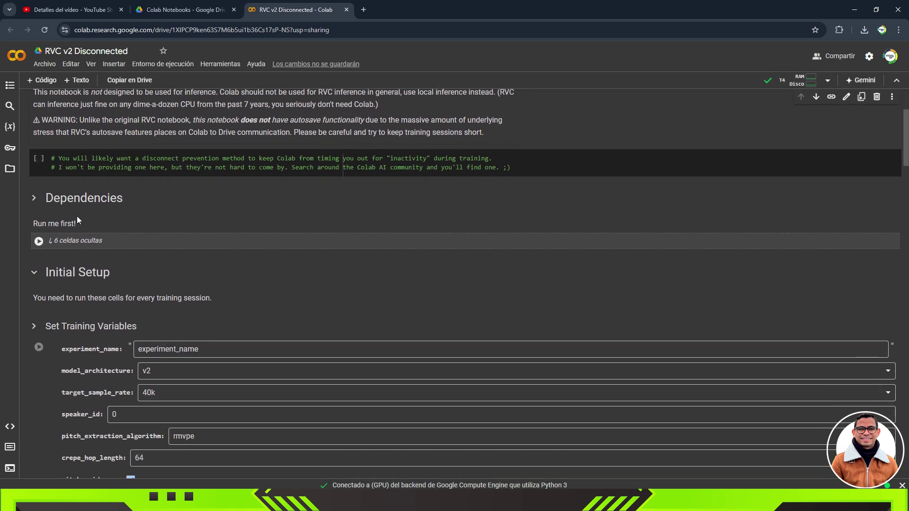
click(39, 242)
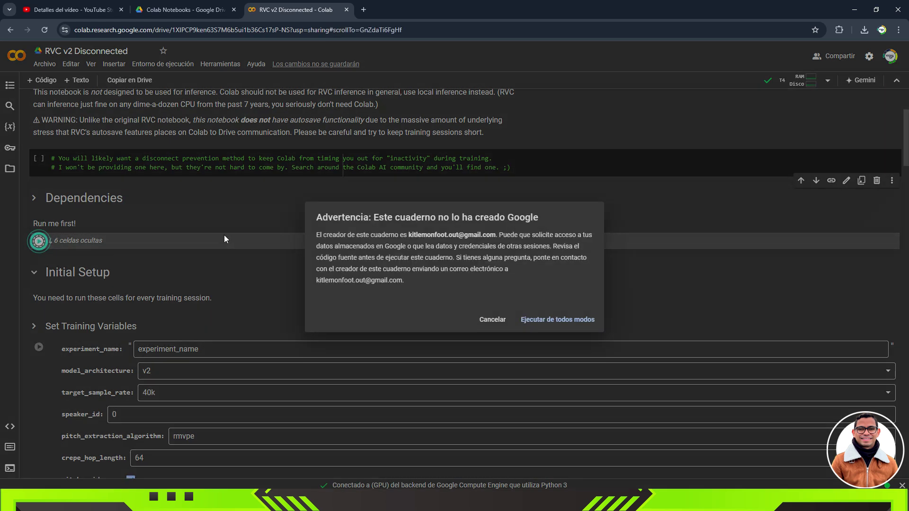
click(558, 322)
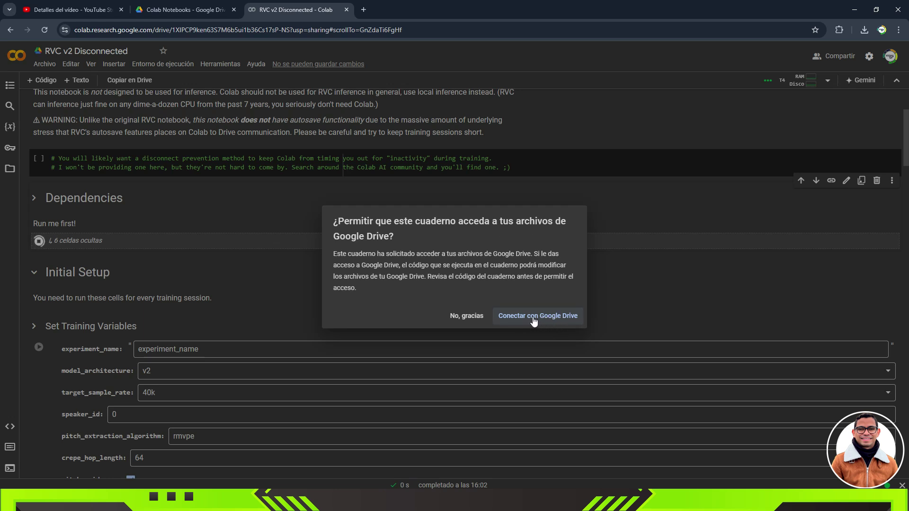
click(534, 316)
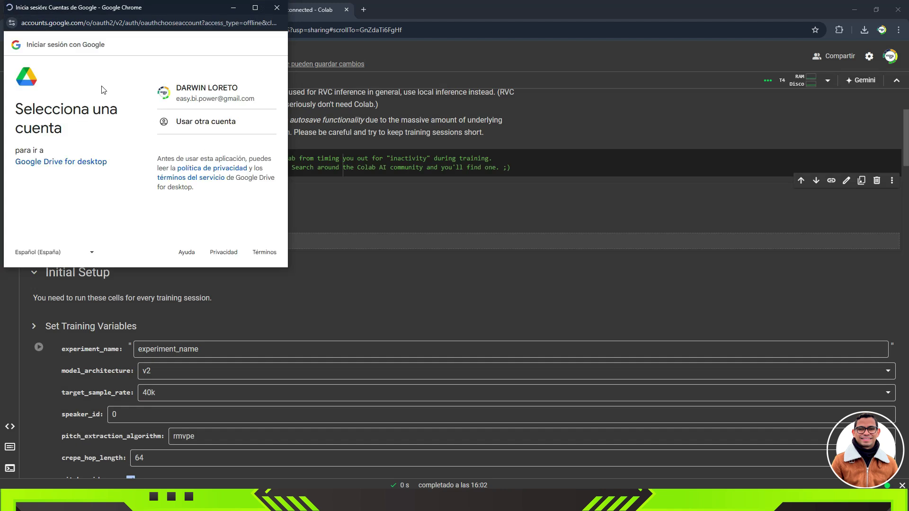
click(191, 99)
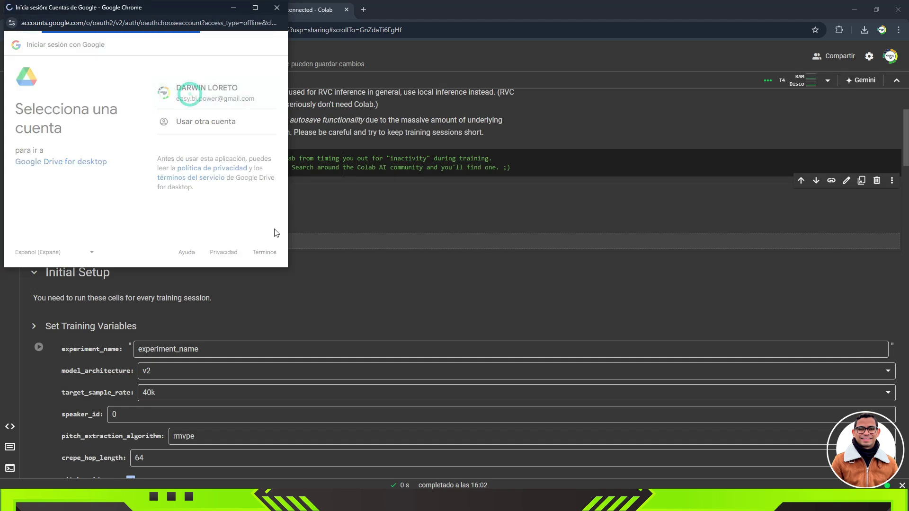
click(246, 212)
scroll(246, 212, down, 1)
click(247, 218)
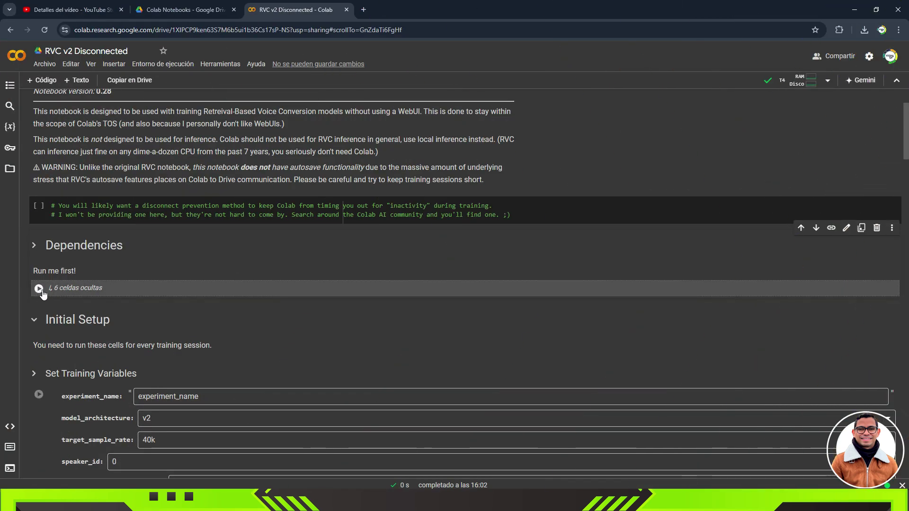
Expand the Dependencies section to review each cell's run status and output, including Clone Repositories, GPU Check and Mount Drive, and collapse it again.
click(36, 247)
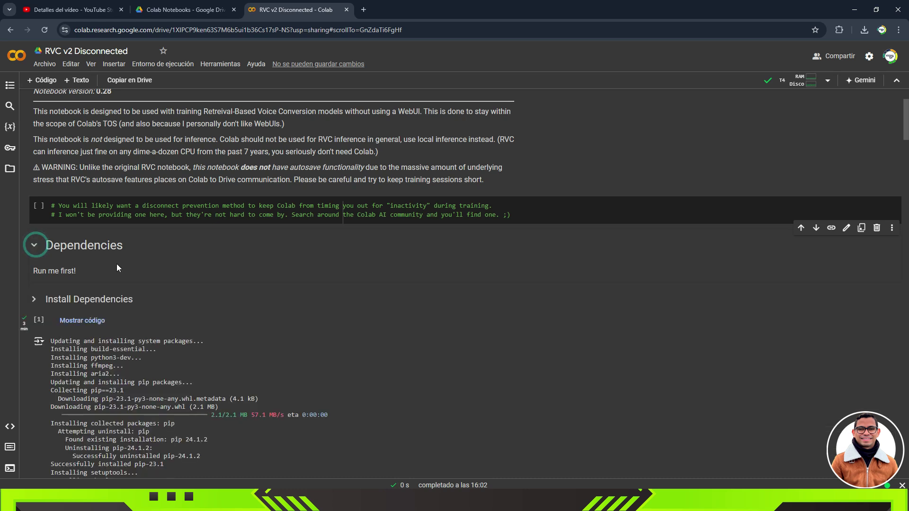
scroll(47, 164, down, 3)
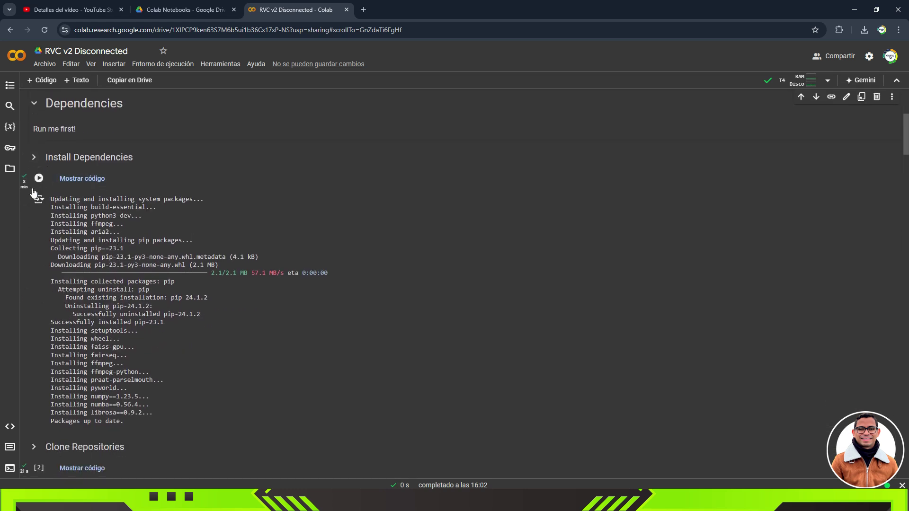
scroll(42, 285, down, 4)
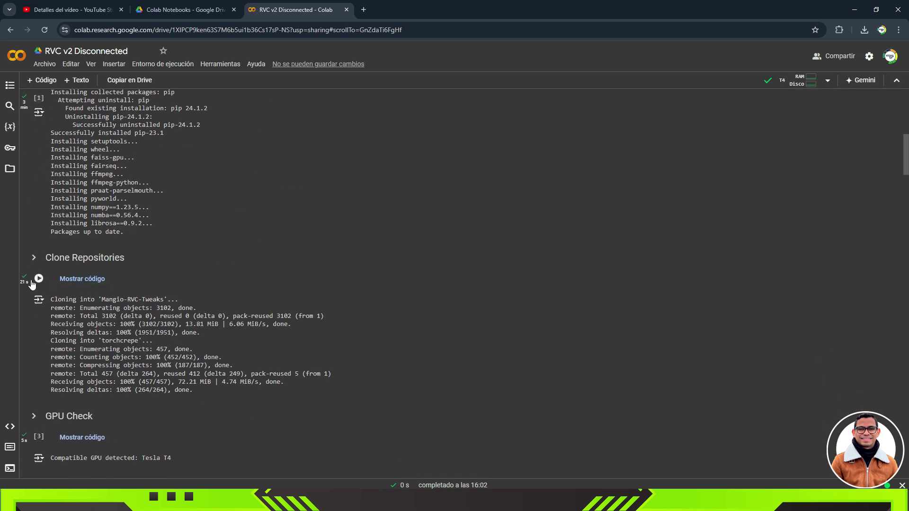
scroll(42, 285, down, 3)
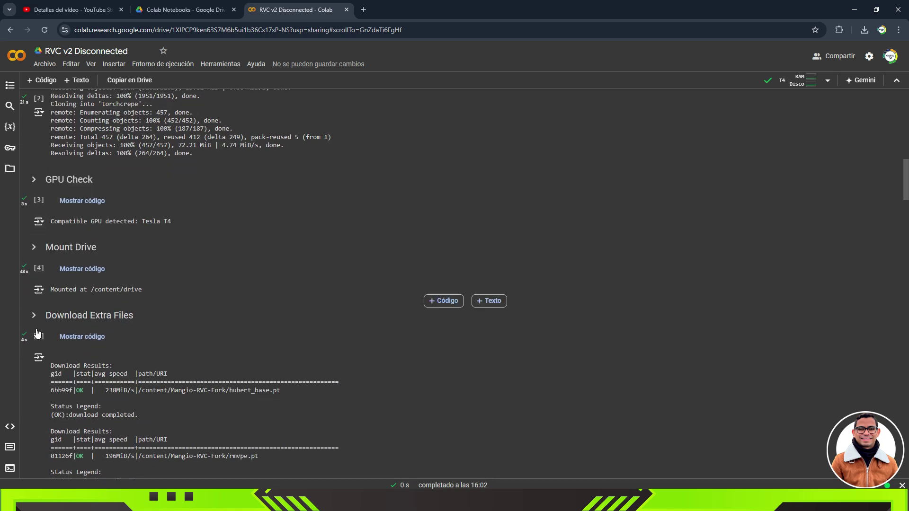
scroll(75, 354, down, 8)
scroll(76, 354, down, 3)
scroll(219, 217, up, 15)
scroll(220, 217, up, 5)
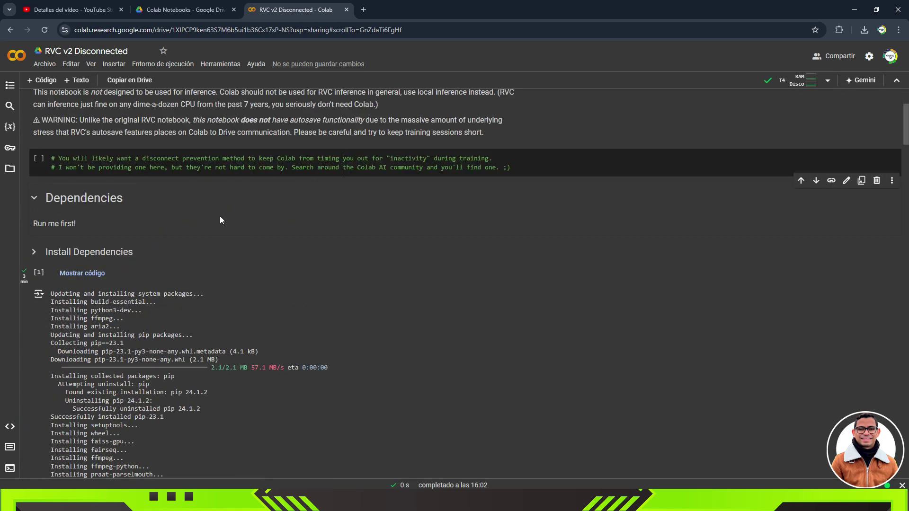
click(35, 201)
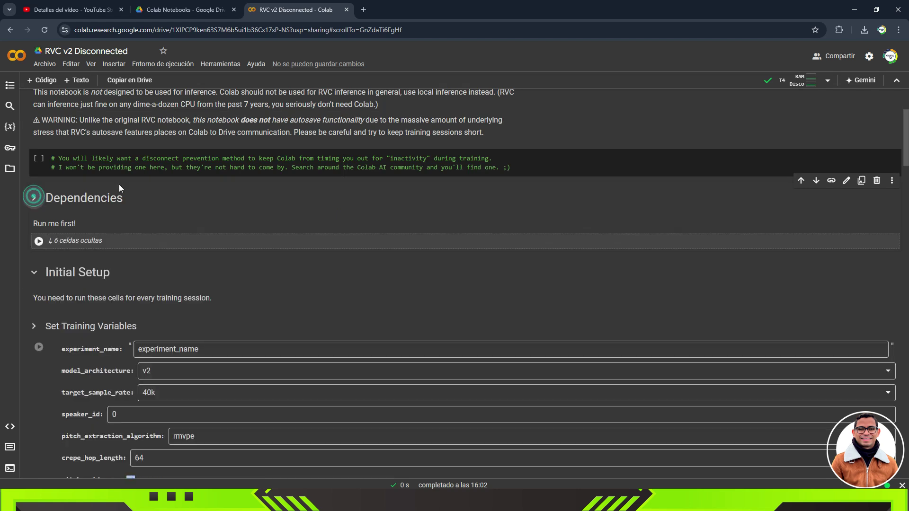
Set experiment_name to liammodelo and run the Set Training Variables cell with its other options at their defaults.
scroll(256, 211, down, 2)
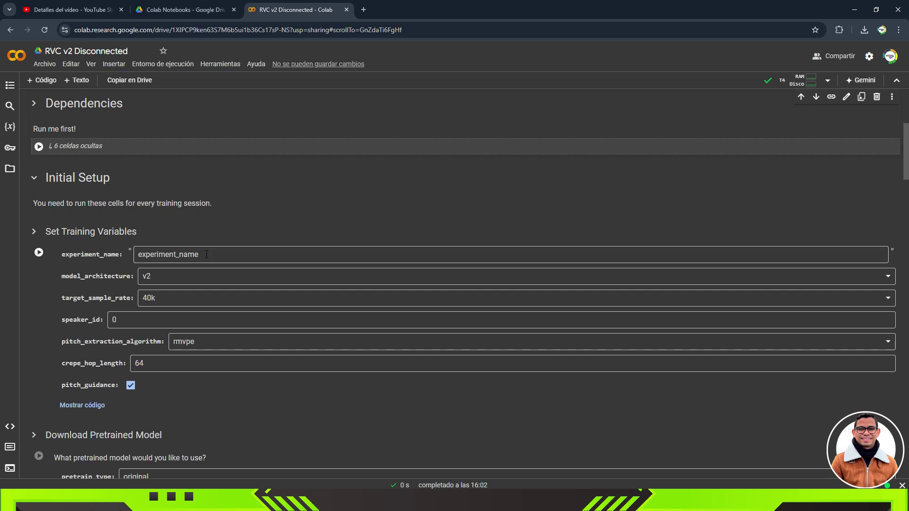
double_click(206, 254)
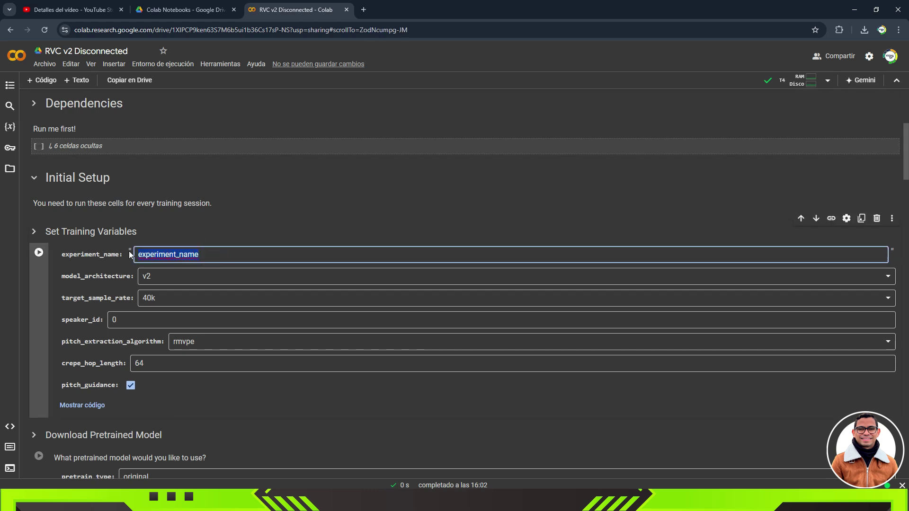
text(liammodelo)
scroll(199, 252, down, 2)
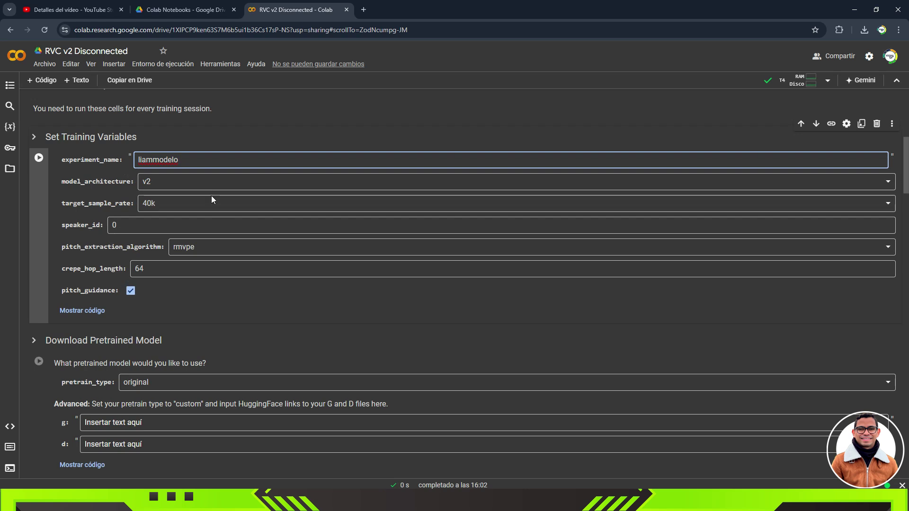
key(ctrl+Return)
scroll(115, 172, up, 1)
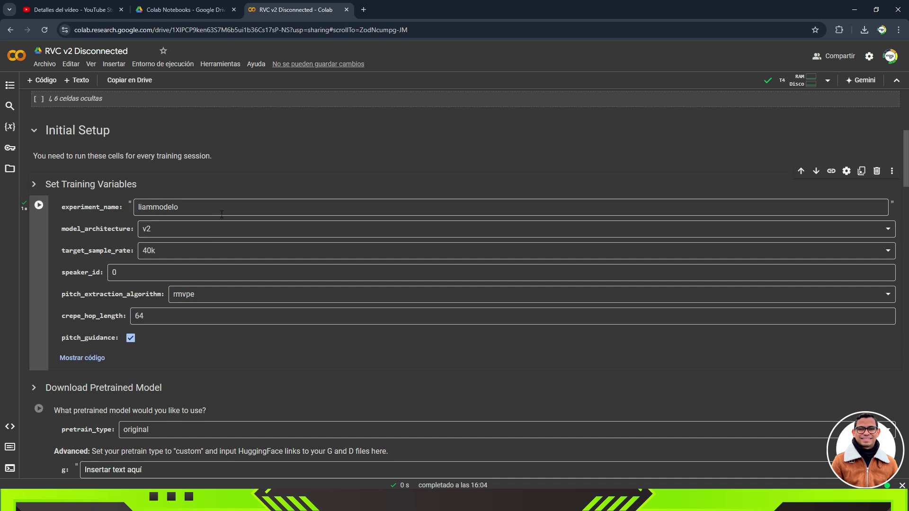
scroll(221, 214, down, 3)
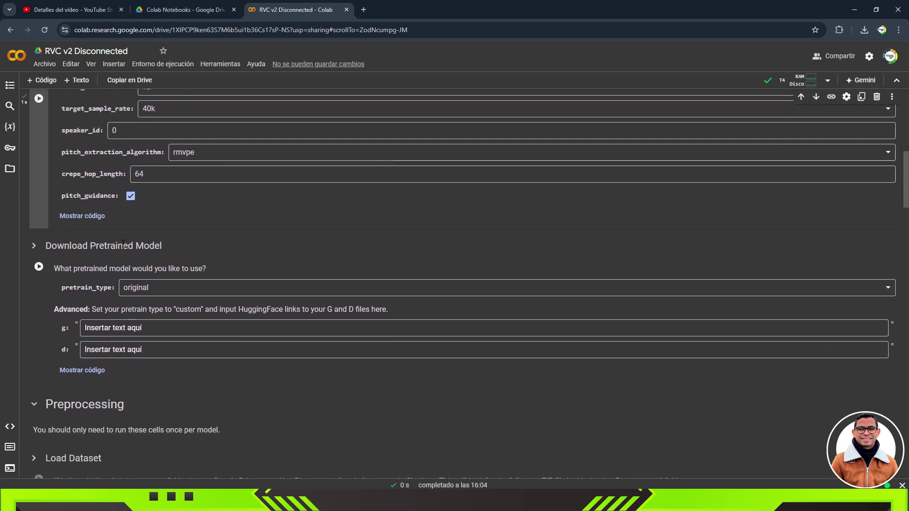
Run the Download Pretrained Model cell with pretrain_type set to original.
drag(46, 245, 199, 251)
key(ctrl+Return)
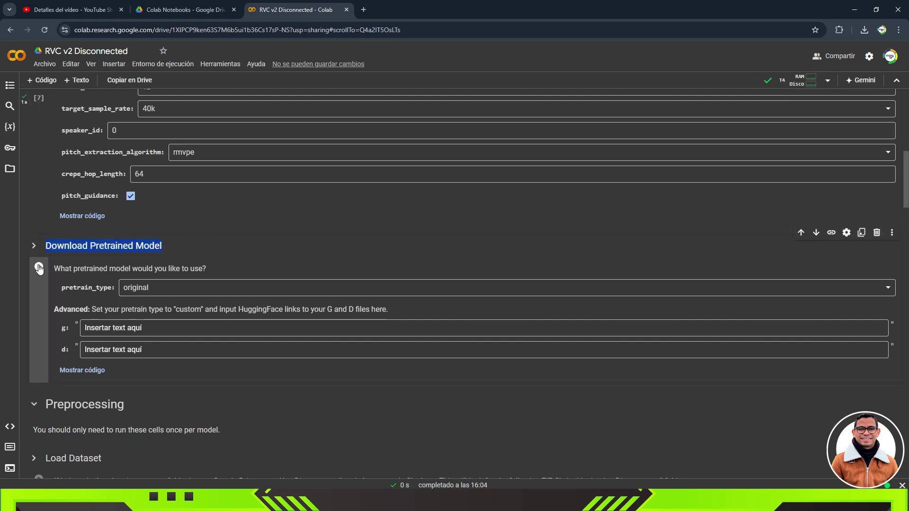
scroll(305, 246, down, 2)
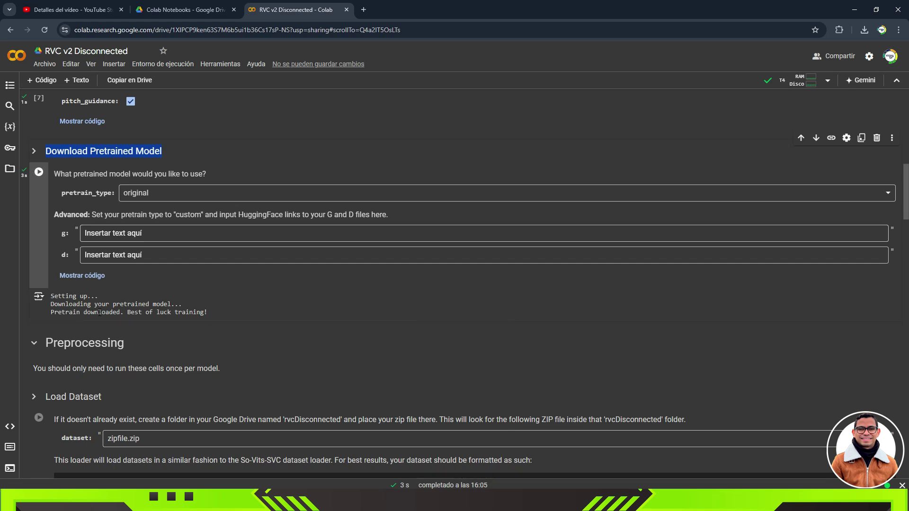
Switch to Google Drive and copy the base name of LiamDataset.zip in the rvcDisconnected folder without renaming the file.
scroll(144, 311, down, 3)
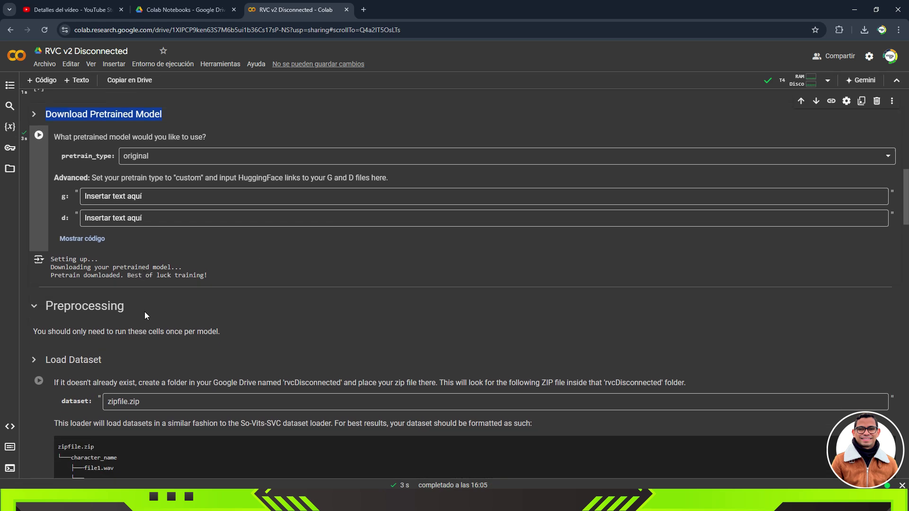
scroll(130, 223, down, 1)
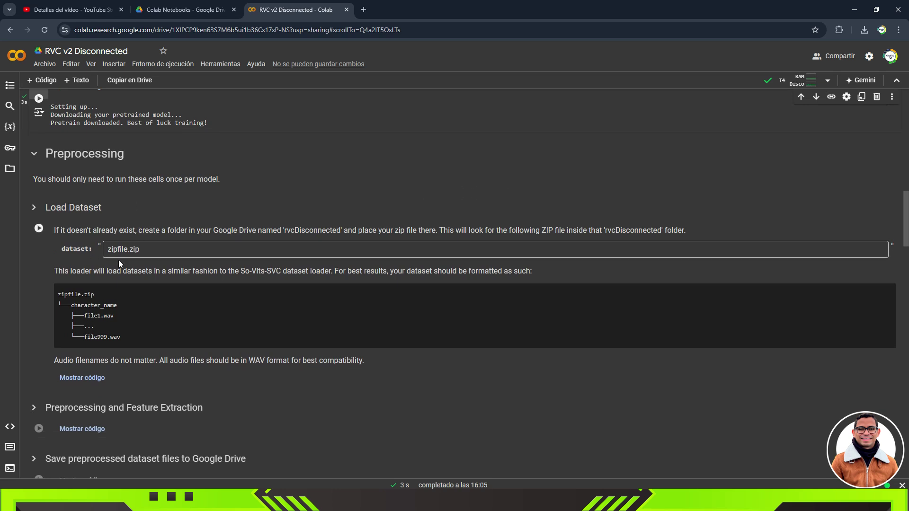
click(144, 249)
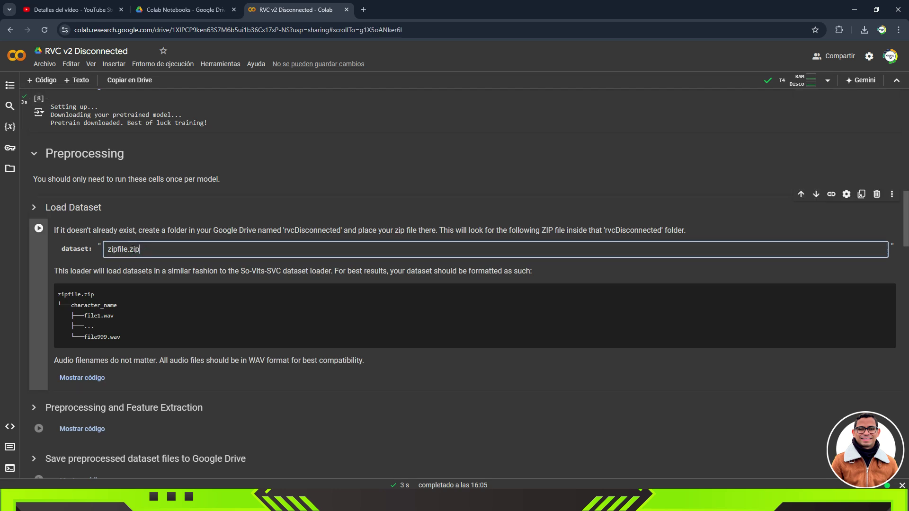
click(175, 8)
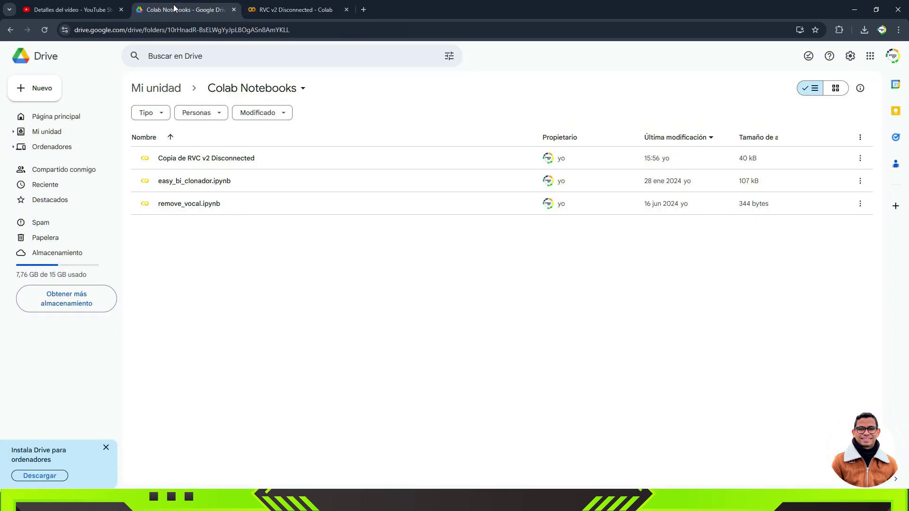
click(56, 133)
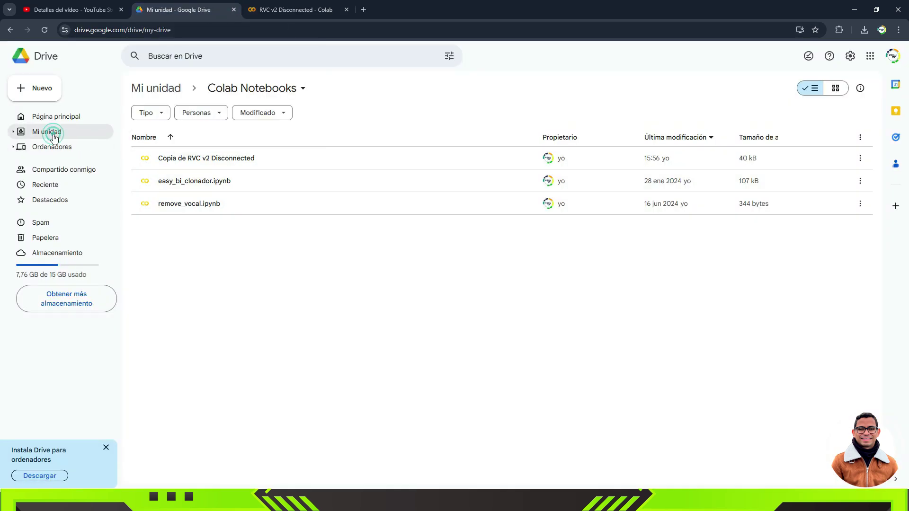
double_click(189, 178)
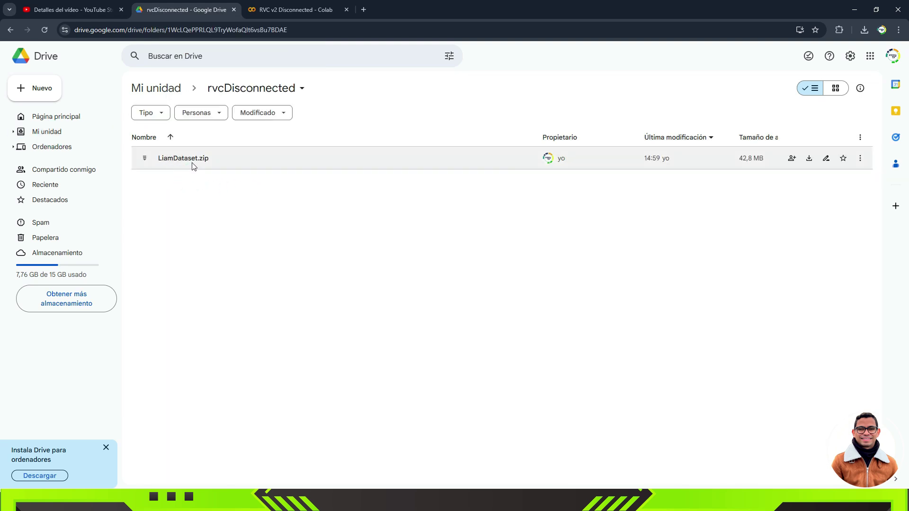
click(191, 160)
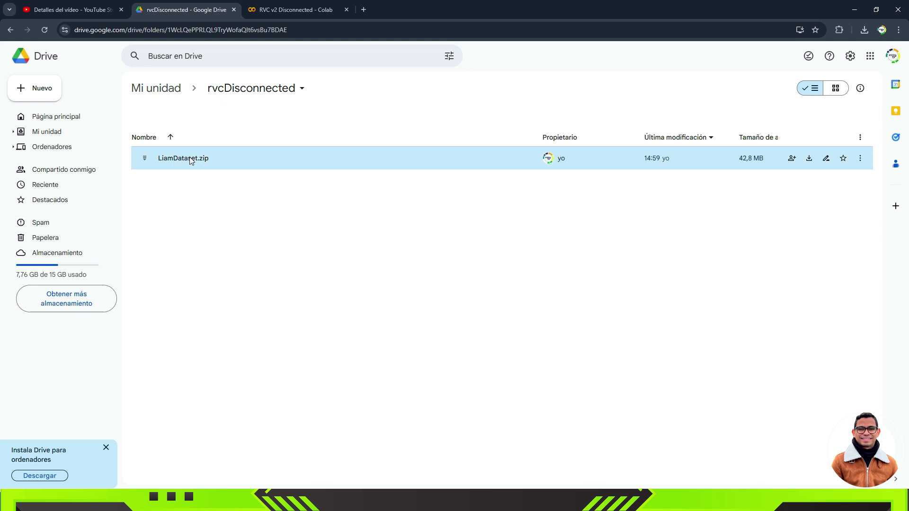
right_click(191, 160)
click(240, 205)
key(ctrl+c)
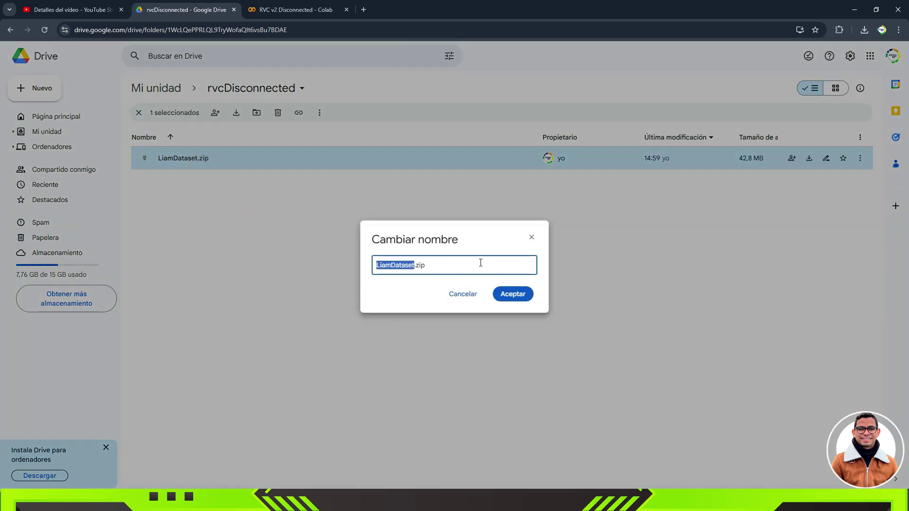
click(463, 296)
Return to the Colab notebook, set the Load Dataset cell's dataset to LiamDataset.zip, and run the cell.
click(256, 8)
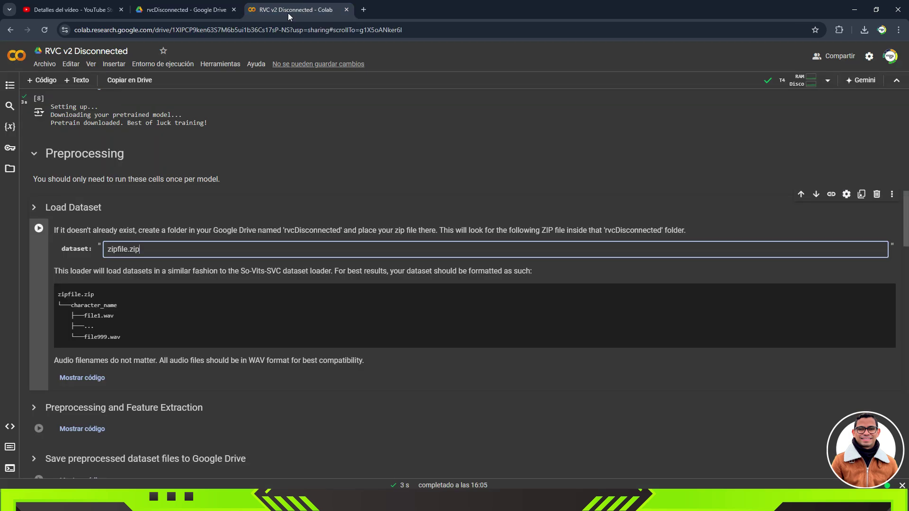
click(128, 250)
key(BackSpace)
key(BackSpace)
key(BackSpace)
key(BackSpace)
key(BackSpace)
key(BackSpace)
key(BackSpace)
key(ctrl+v)
click(166, 251)
scroll(148, 206, down, 1)
click(39, 181)
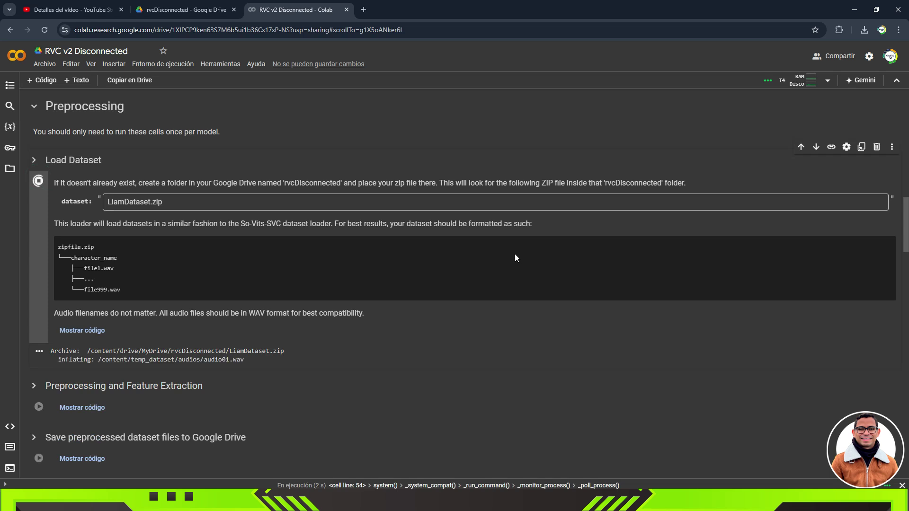
Run the Preprocessing and Feature Extraction cell and follow its output through to the end.
scroll(492, 268, down, 1)
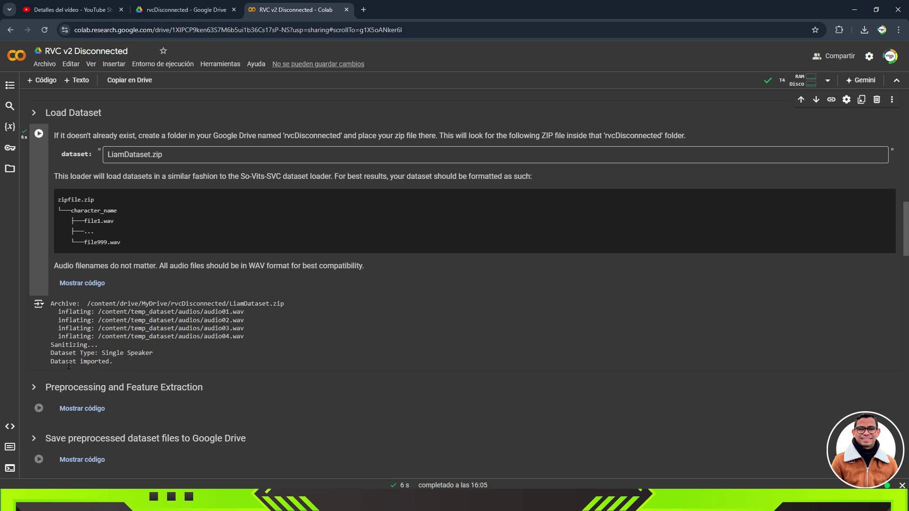
scroll(169, 189, down, 4)
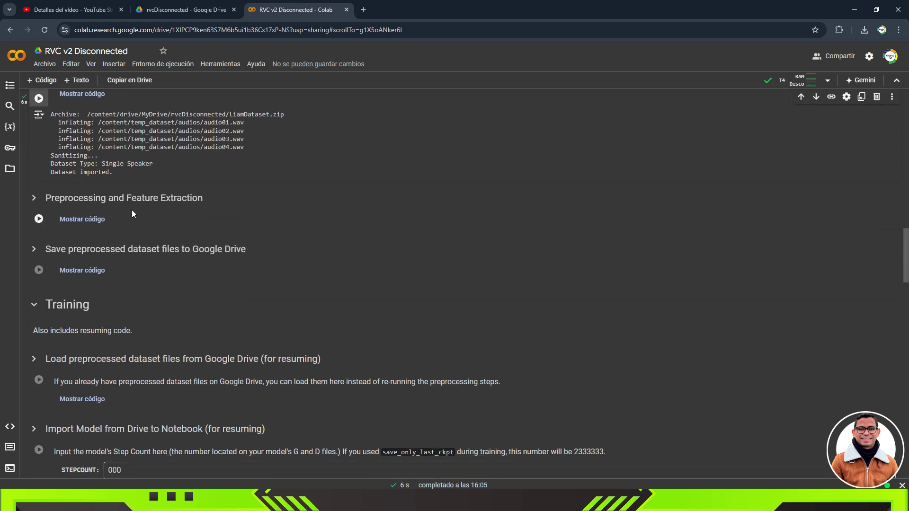
click(39, 219)
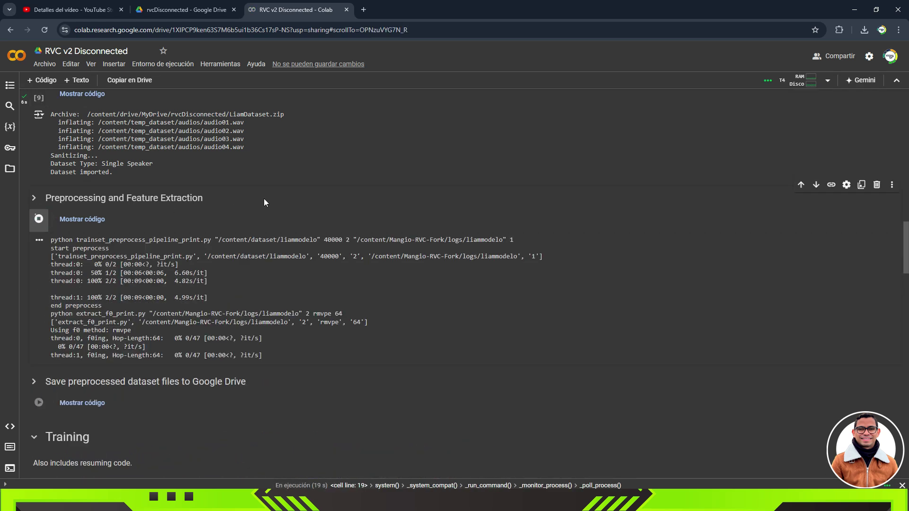
scroll(264, 198, down, 1)
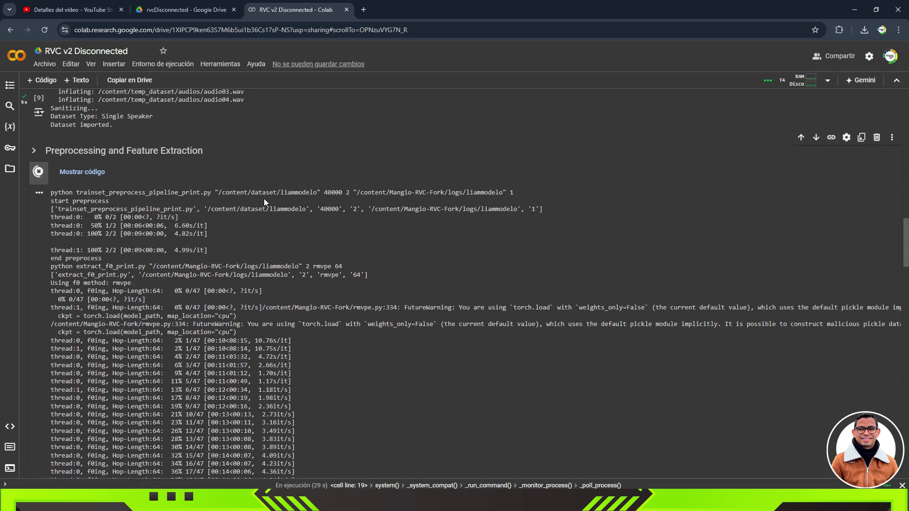
scroll(709, 283, down, 3)
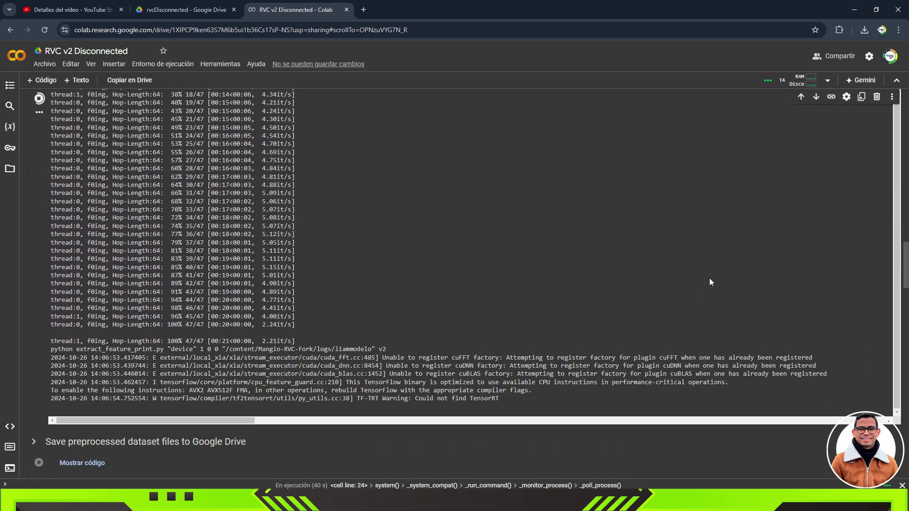
scroll(705, 265, down, 2)
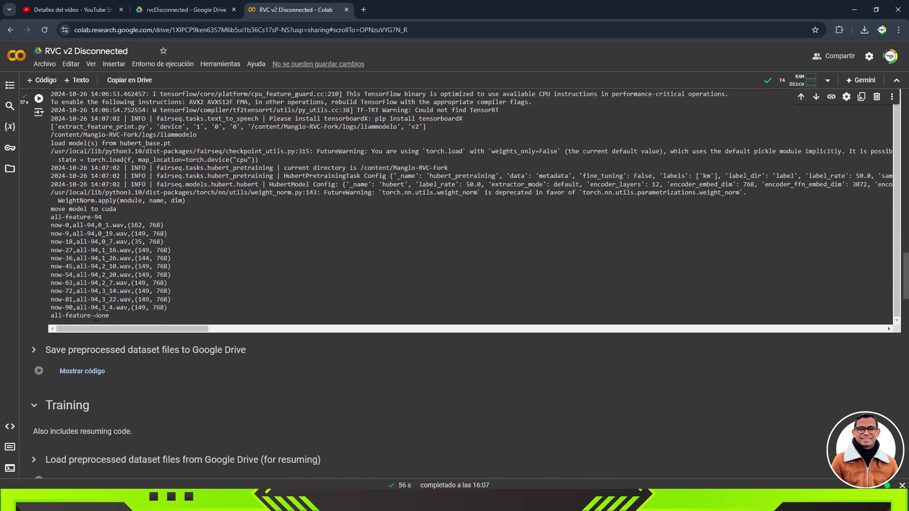
Run the cell that saves the preprocessed dataset files to Google Drive.
scroll(195, 277, down, 3)
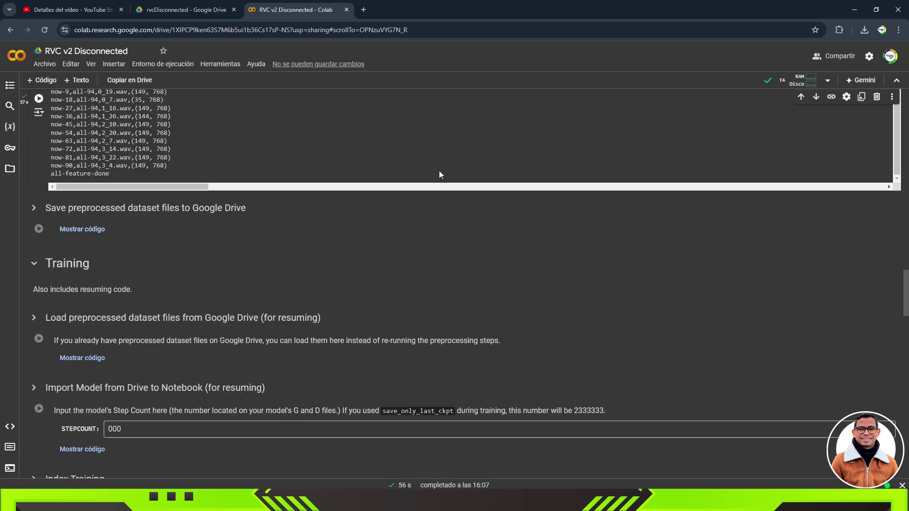
click(39, 229)
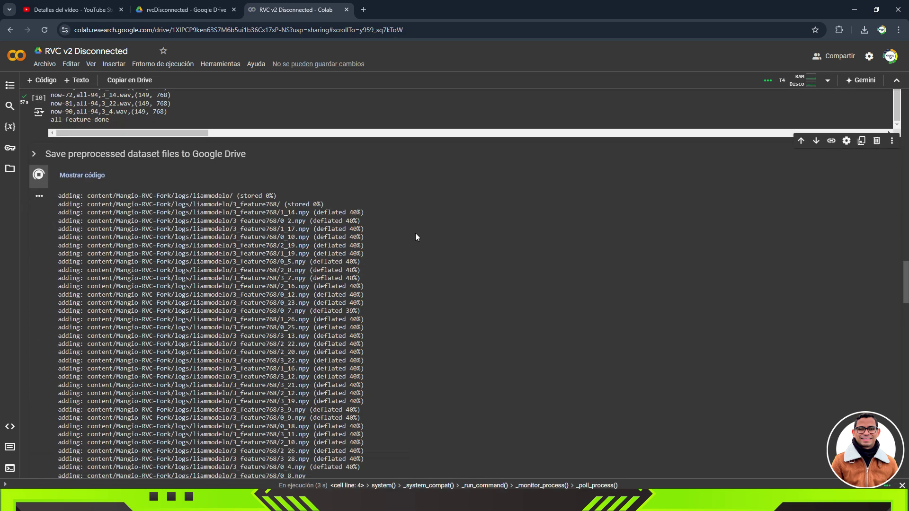
scroll(414, 233, down, 3)
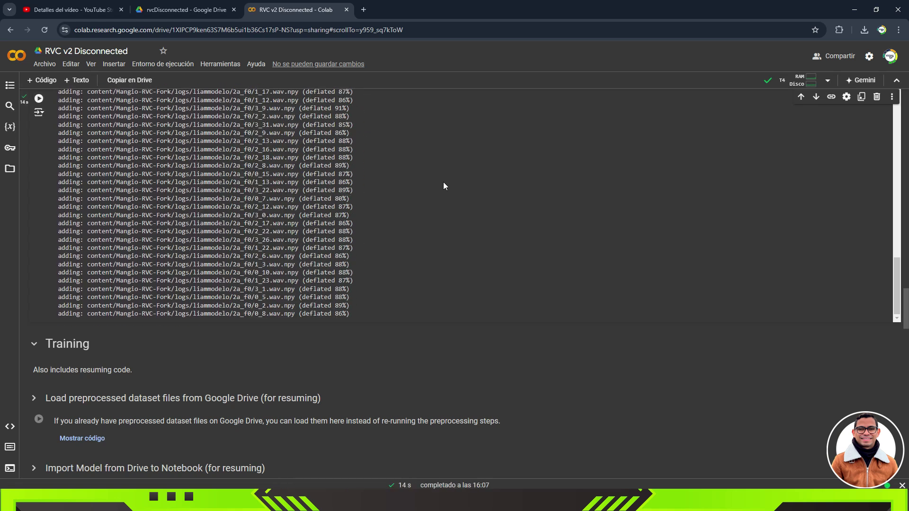
Review the Training section's two resuming cells, the Index Training options and the training parameters.
scroll(444, 183, down, 3)
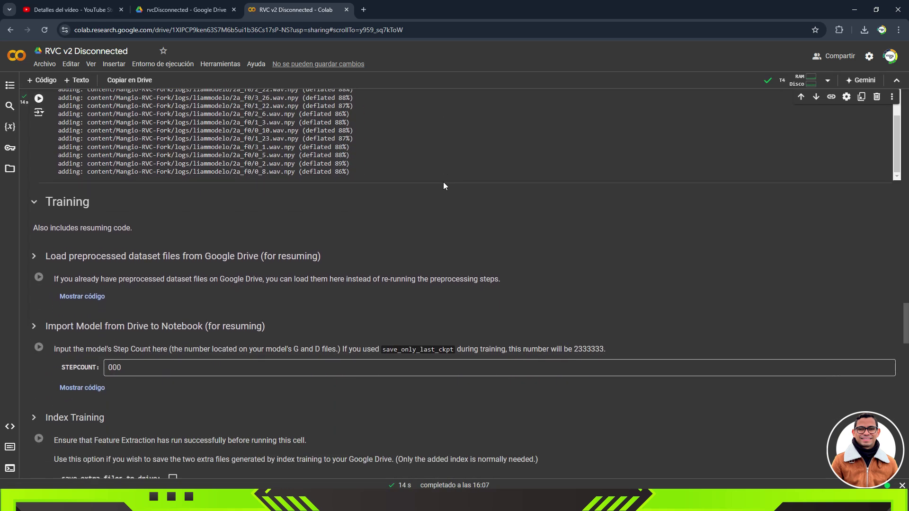
scroll(443, 186, down, 1)
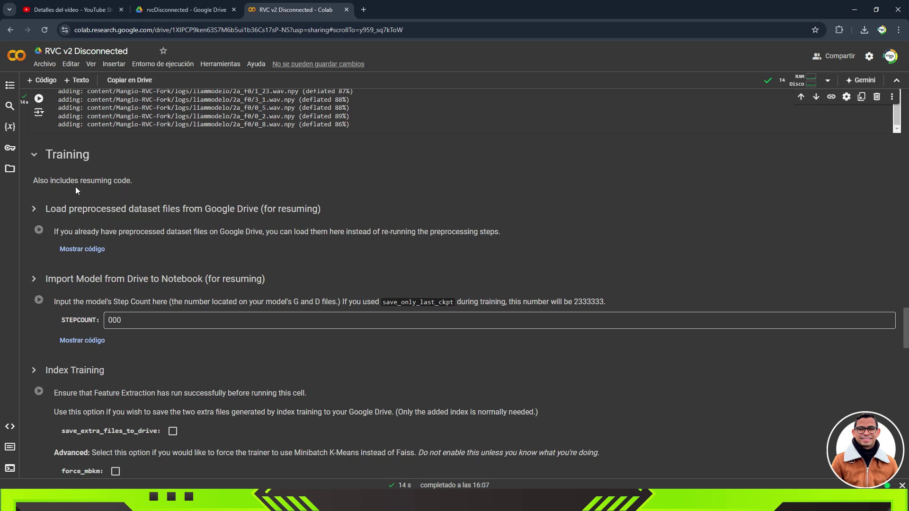
scroll(76, 188, down, 1)
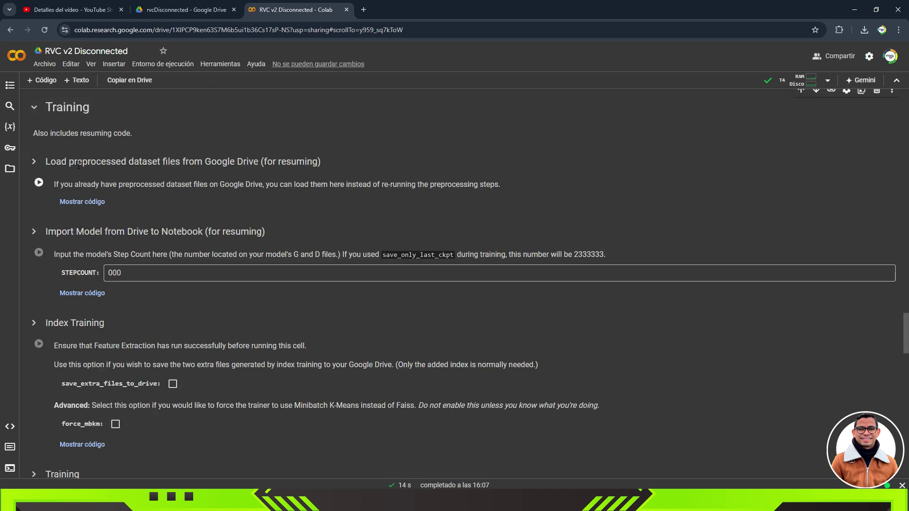
scroll(110, 323, down, 1)
scroll(110, 323, down, 1)
scroll(181, 198, down, 4)
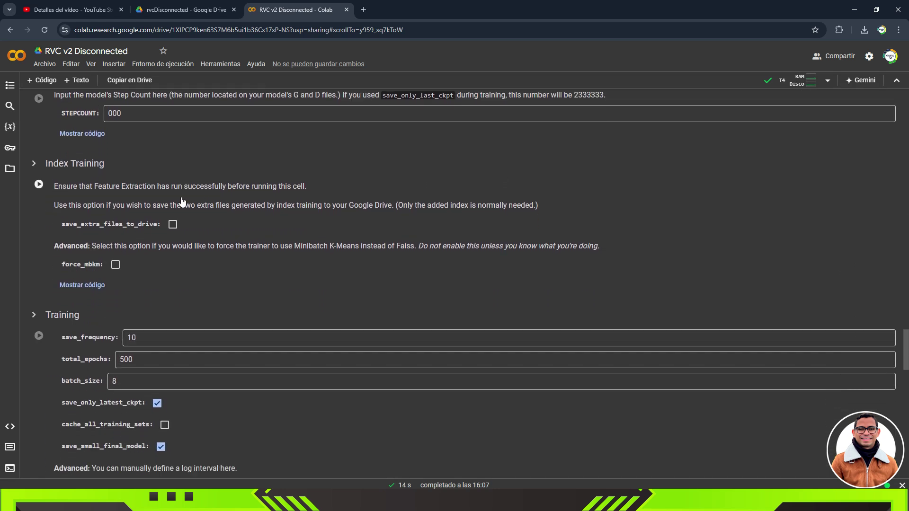
scroll(181, 198, down, 1)
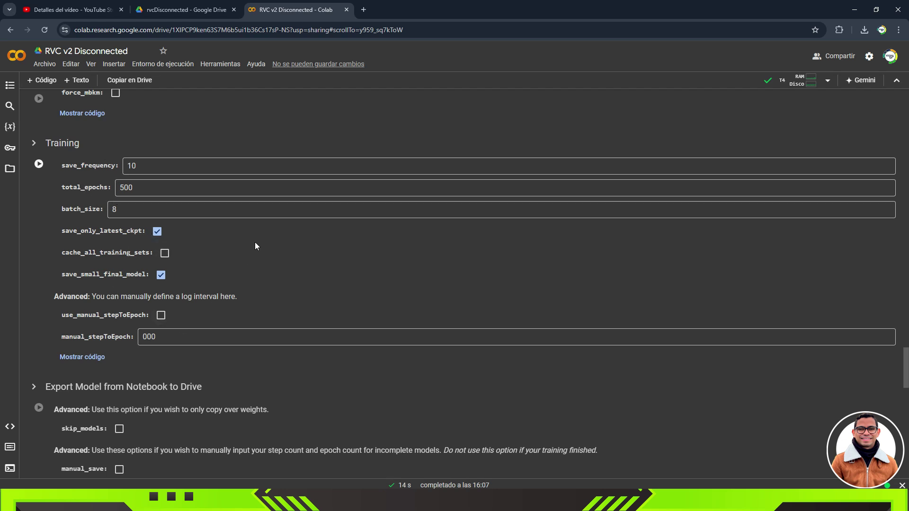
Set save_frequency to 20 in the Training cell.
click(133, 163)
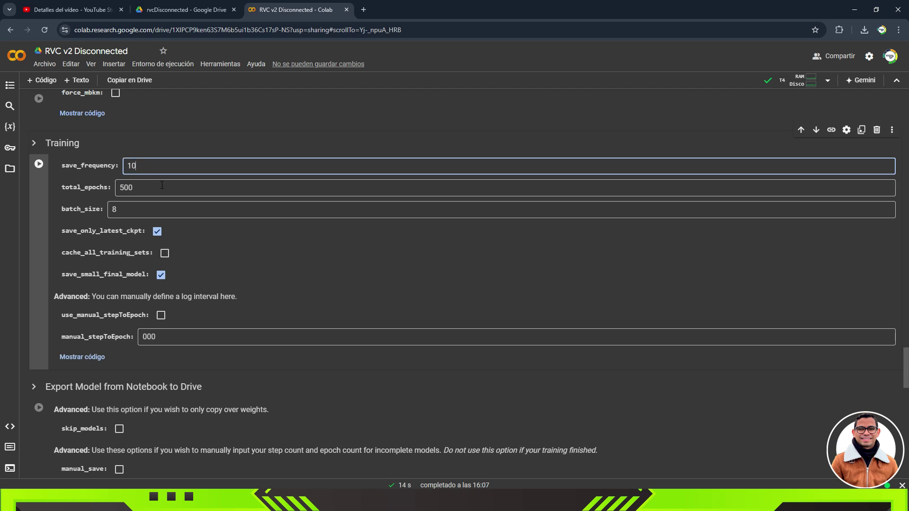
click(147, 186)
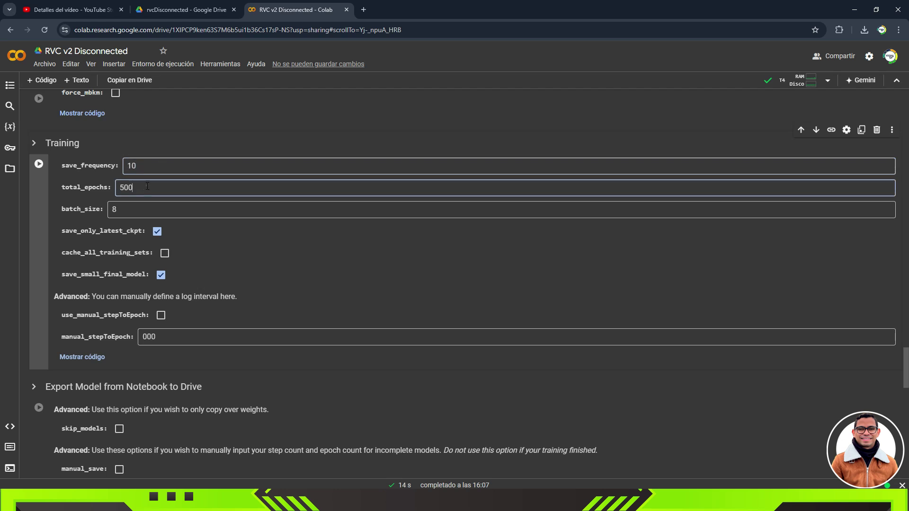
double_click(147, 166)
text(20)
double_click(188, 184)
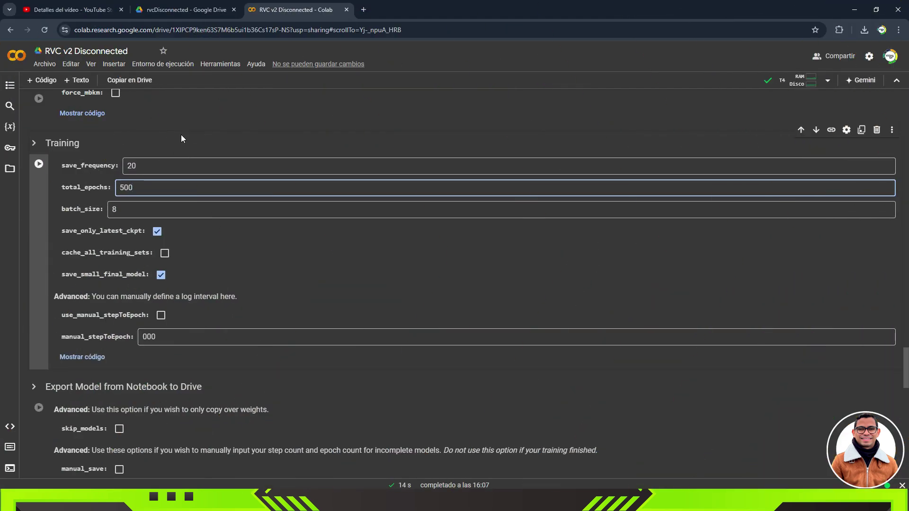
Set total_epochs to 100 and save_frequency to 10 in the Training cell.
double_click(144, 186)
text(100)
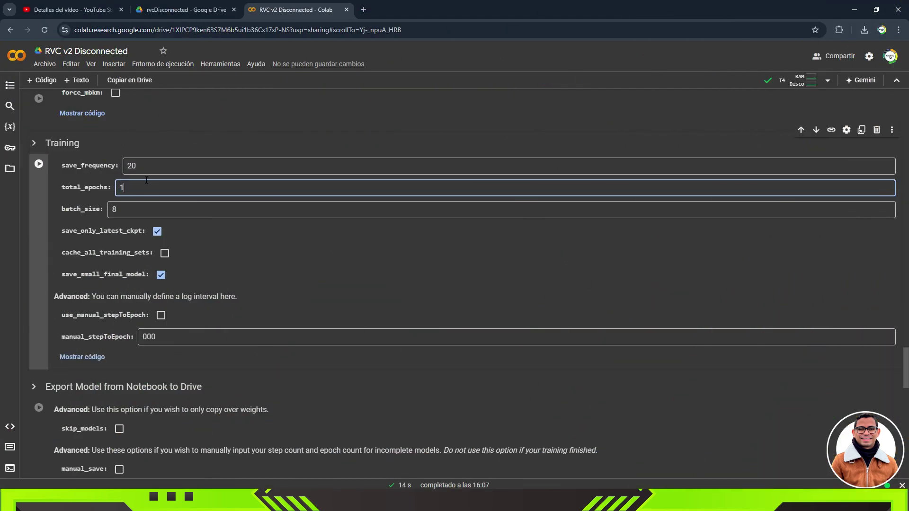
double_click(153, 166)
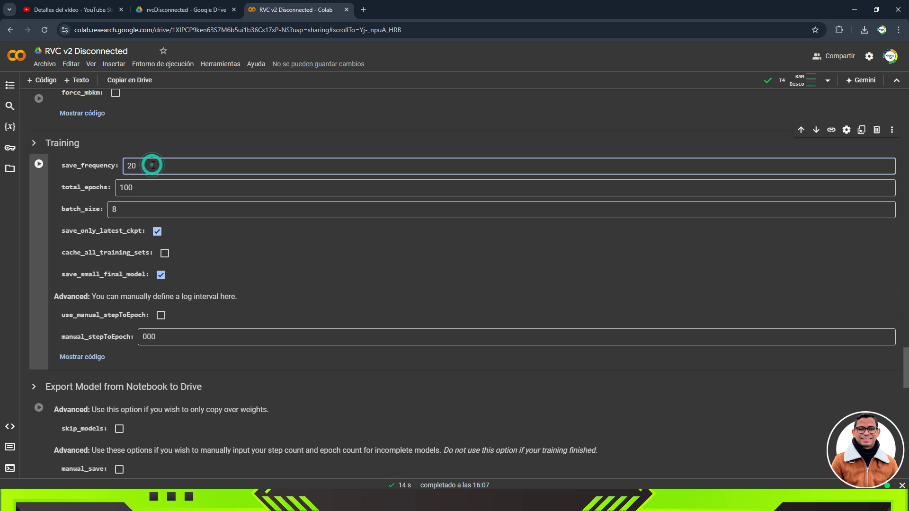
text(10)
click(151, 188)
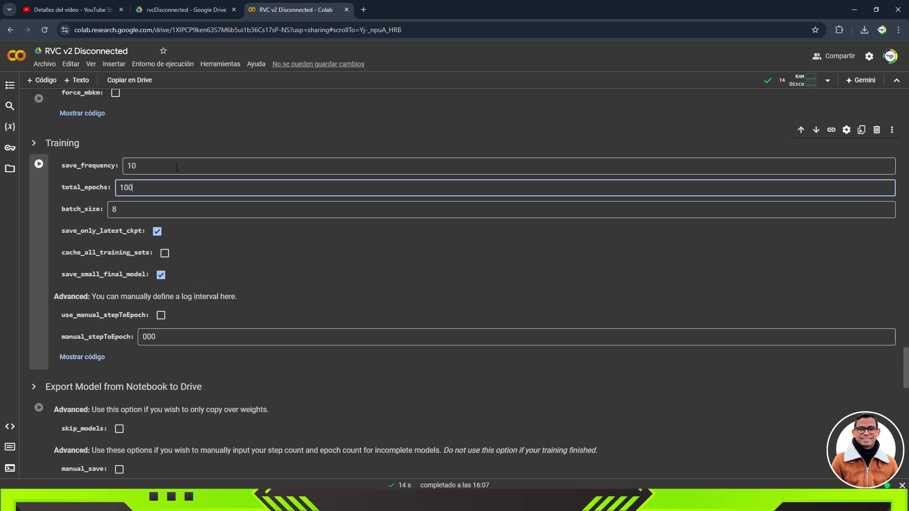
Run the Training cell, keeping batch_size at 8 and the checkpoint options at their defaults.
scroll(177, 167, down, 1)
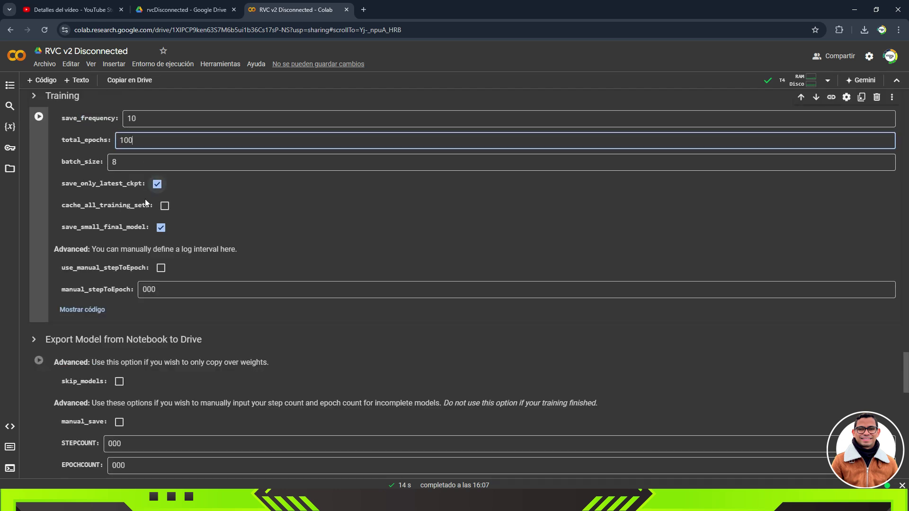
scroll(249, 201, up, 1)
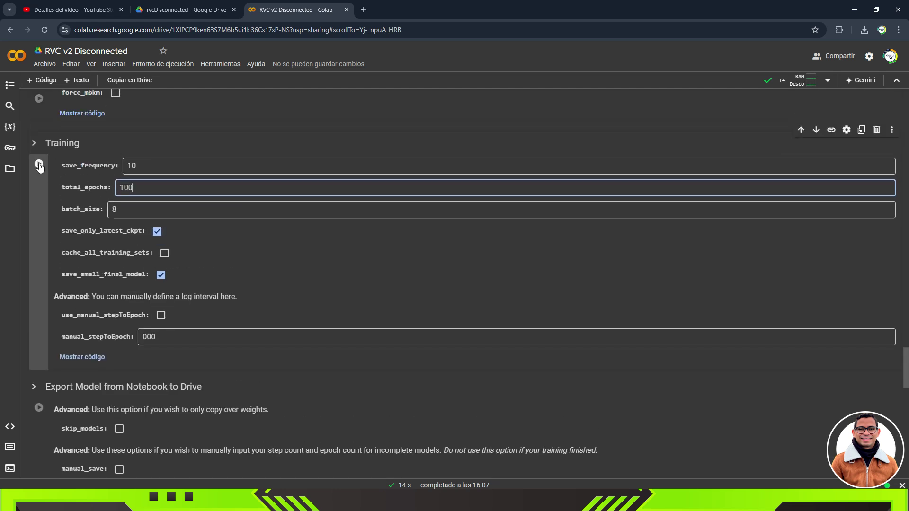
click(39, 165)
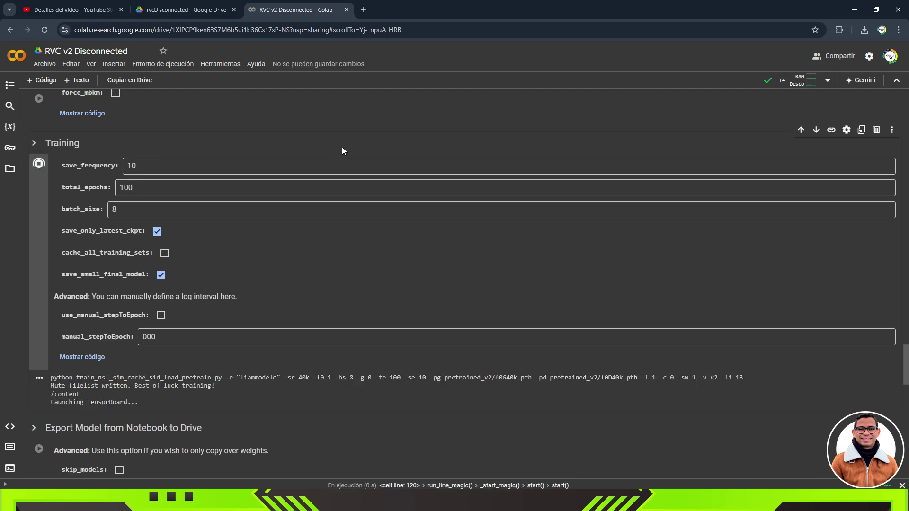
Check the Training cell's epoch log and completion messages against the configured total_epochs.
scroll(344, 246, down, 1)
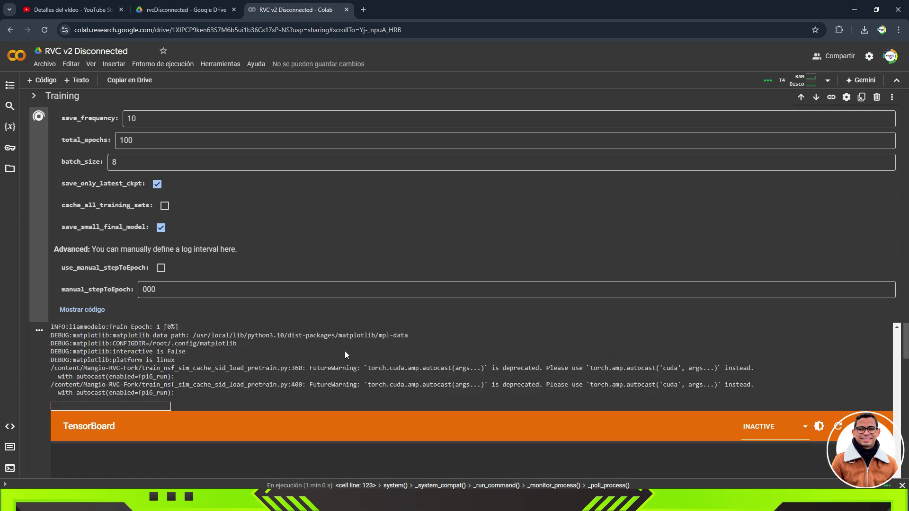
drag(110, 368, 161, 368)
click(195, 369)
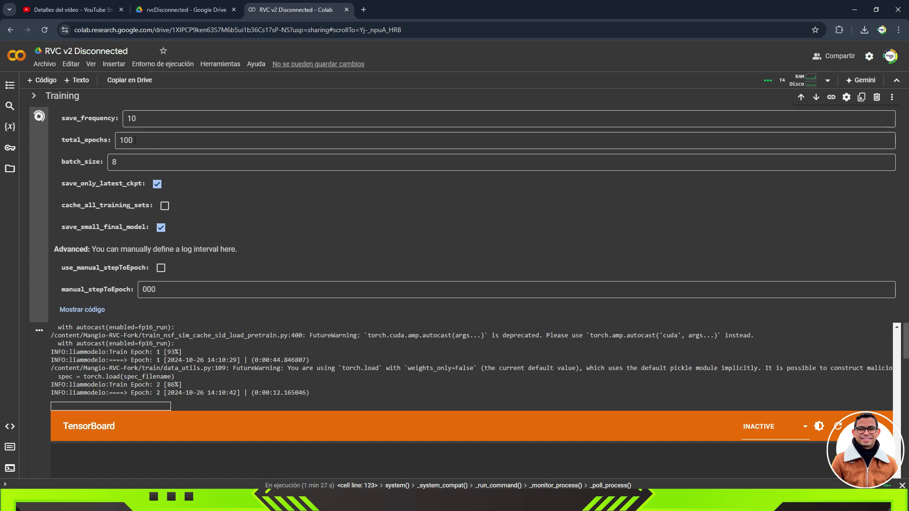
scroll(410, 320, down, 1)
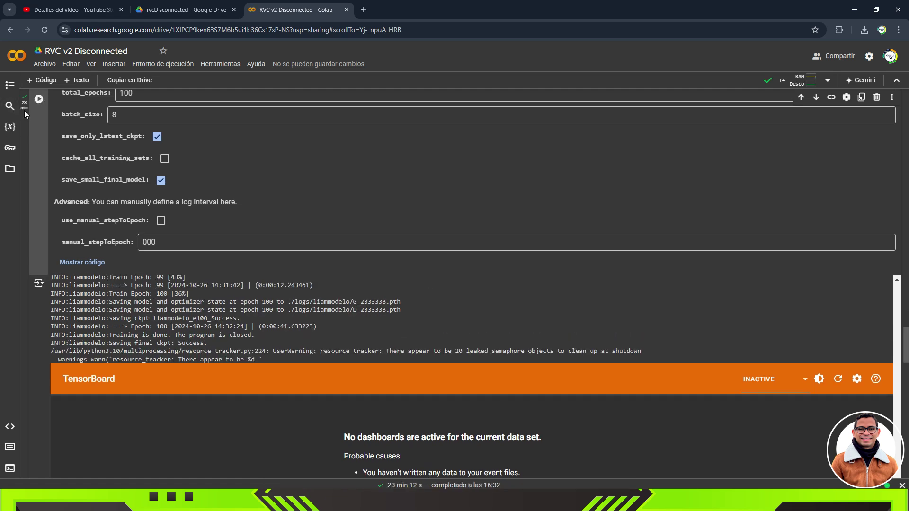
drag(175, 335, 255, 335)
drag(105, 335, 170, 334)
scroll(330, 234, up, 1)
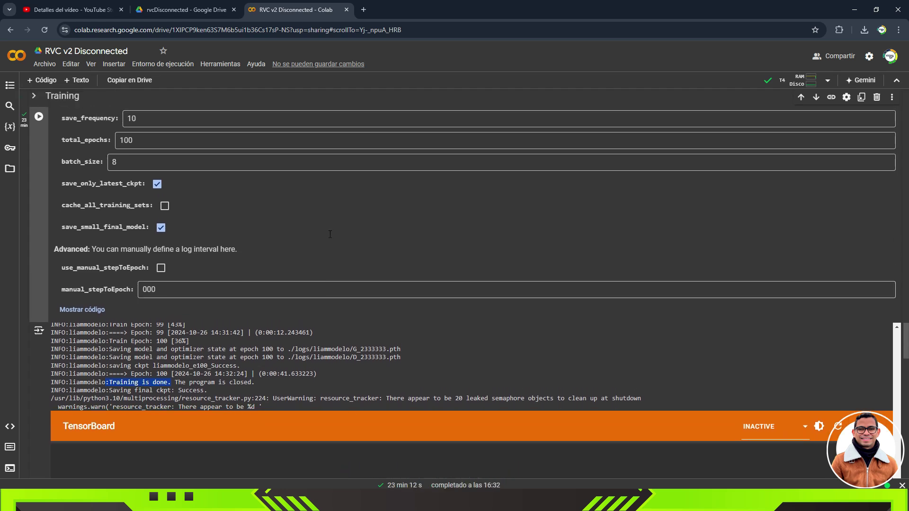
double_click(138, 140)
click(470, 188)
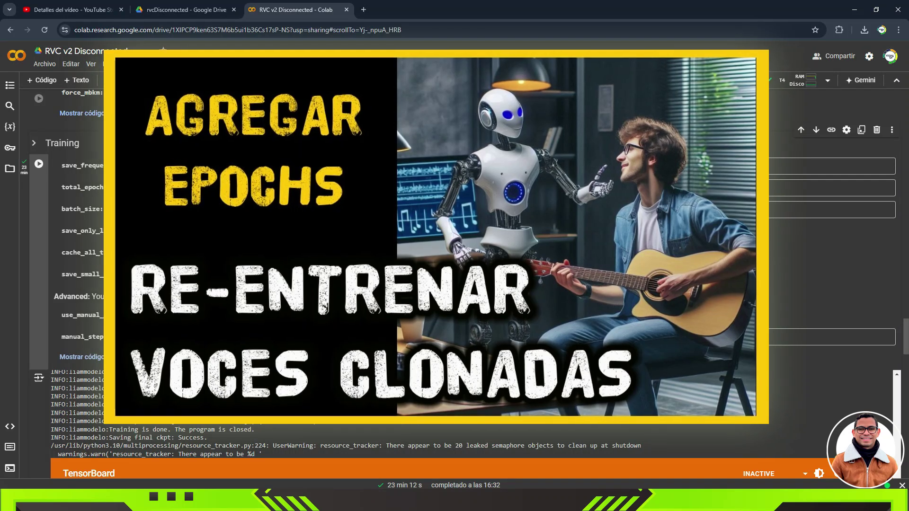
scroll(454, 261, down, 1)
scroll(196, 241, up, 2)
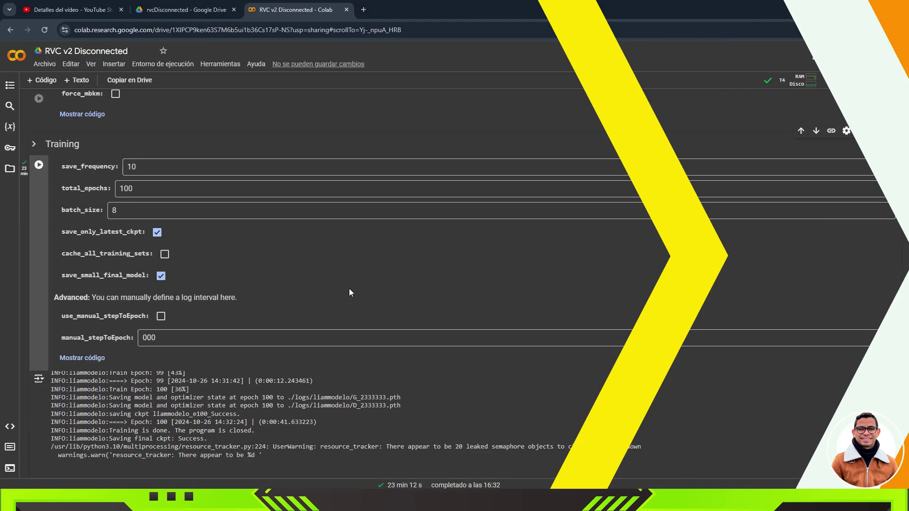
scroll(349, 289, down, 2)
Run the Index Training cell with save_extra_files_to_drive and force_mbkm left off, and check its output.
scroll(350, 289, up, 7)
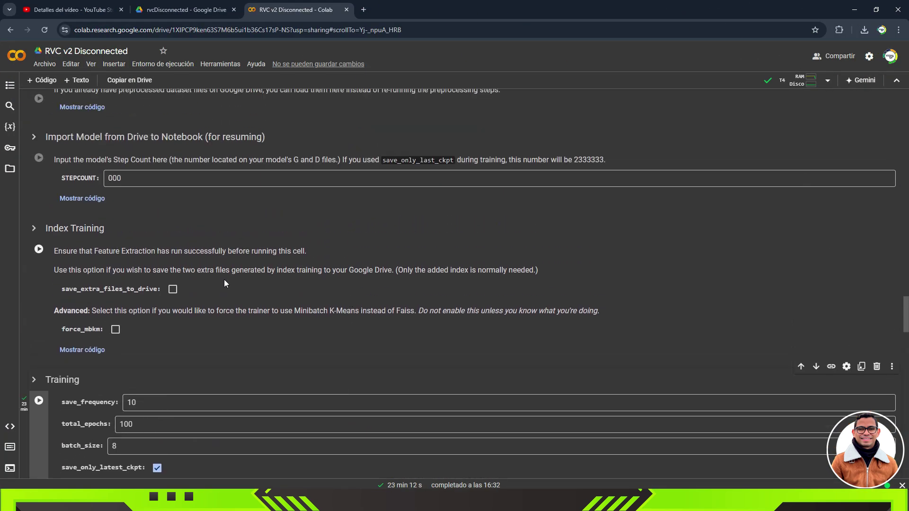
double_click(48, 228)
click(492, 268)
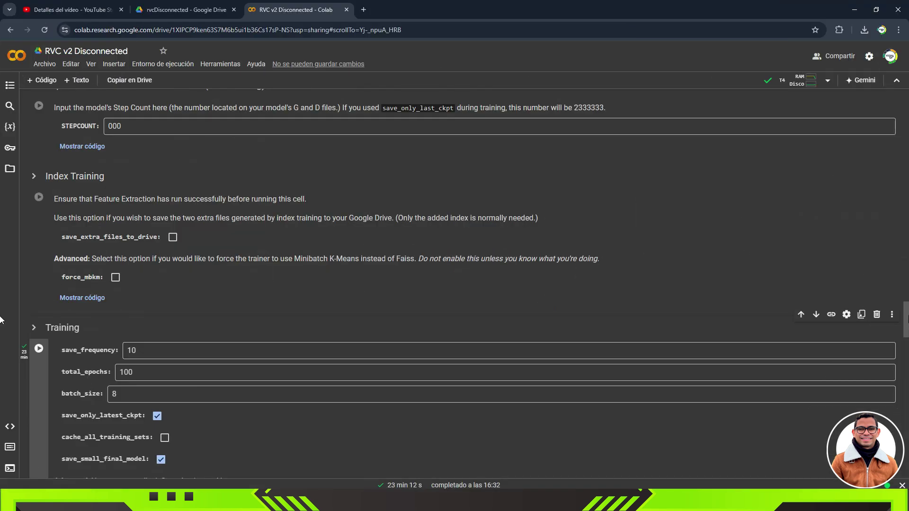
mouse_move(906, 319)
mouse_down()
mouse_move(905, 353)
mouse_move(905, 314)
mouse_up()
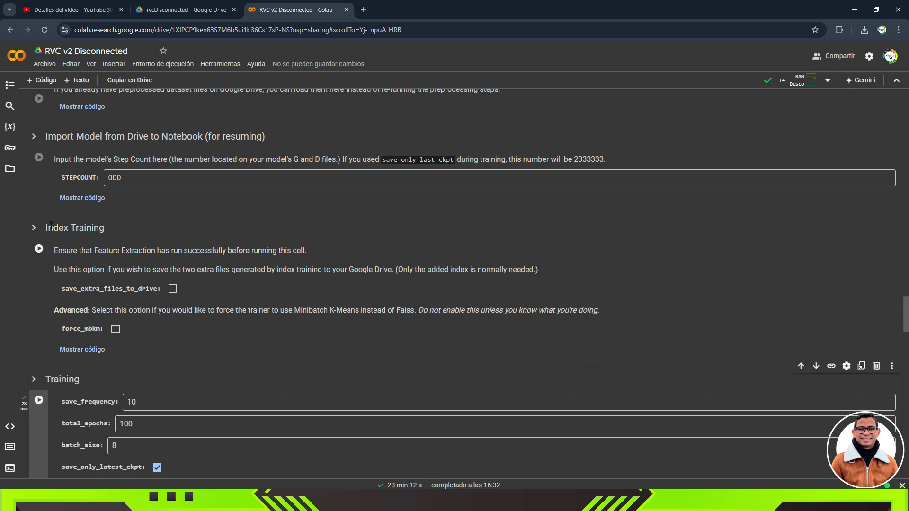
click(38, 249)
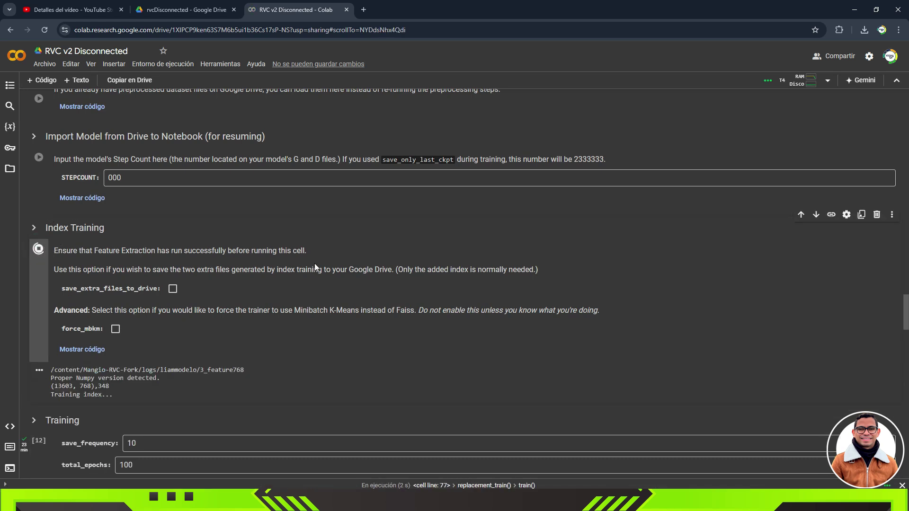
scroll(316, 263, down, 1)
scroll(317, 264, down, 1)
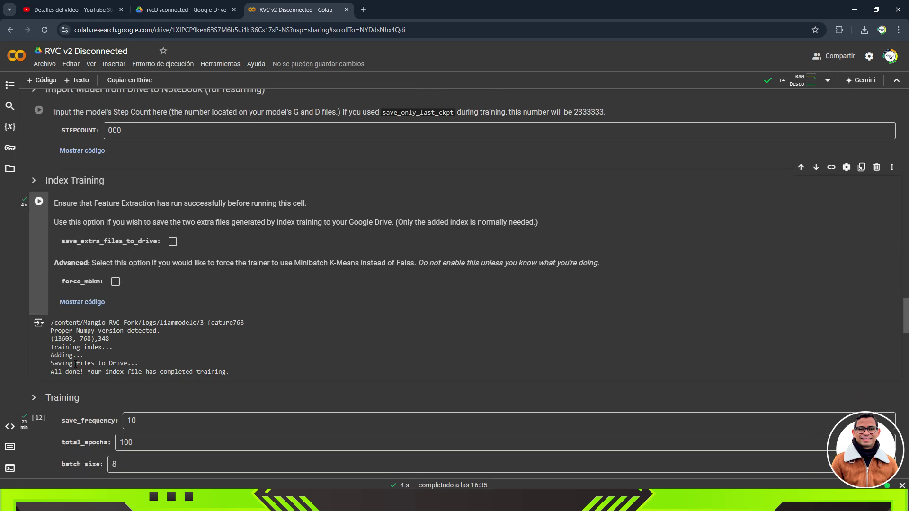
drag(53, 372, 134, 361)
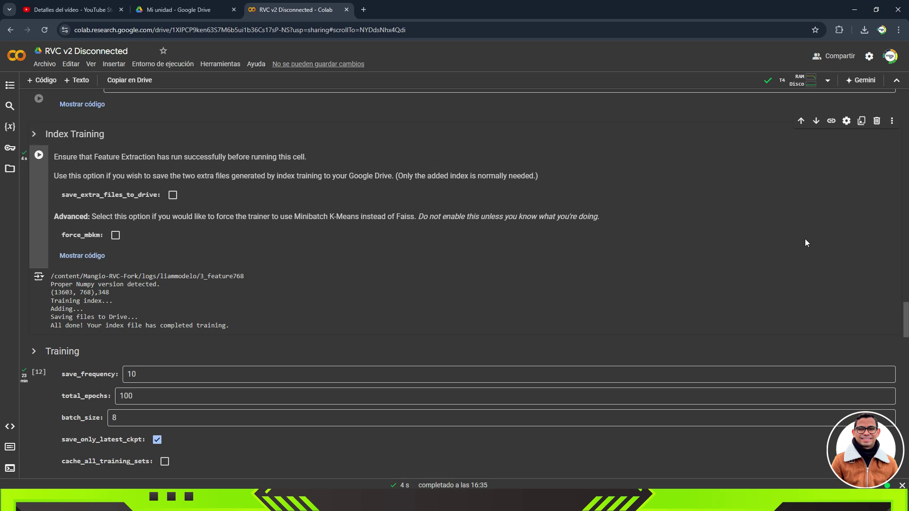
Run the Export Model from Notebook to Drive cell with skip_models and manual_save left off, and look over the HuggingFace export section.
drag(906, 316, 1, 397)
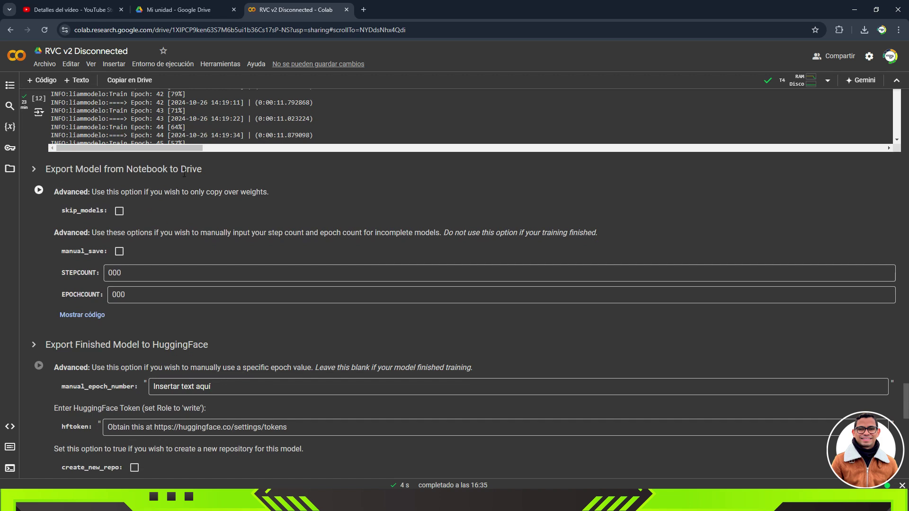
click(39, 192)
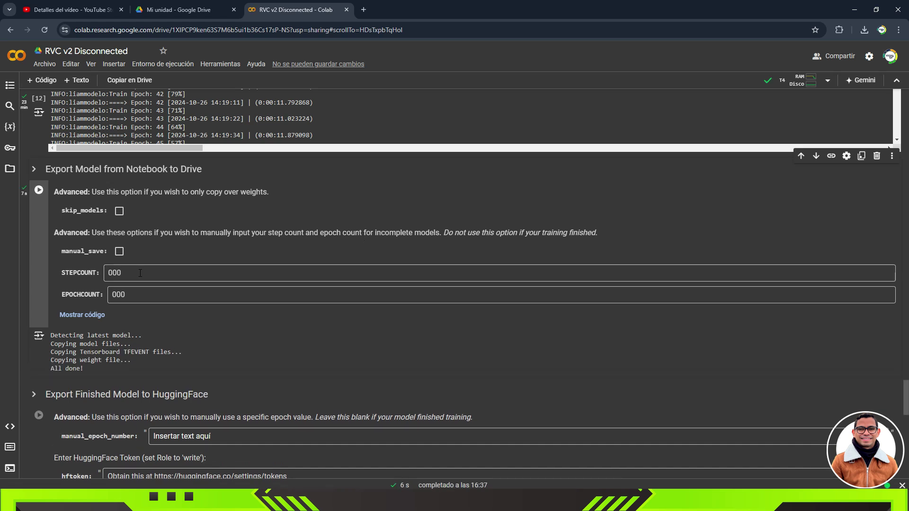
scroll(66, 324, down, 1)
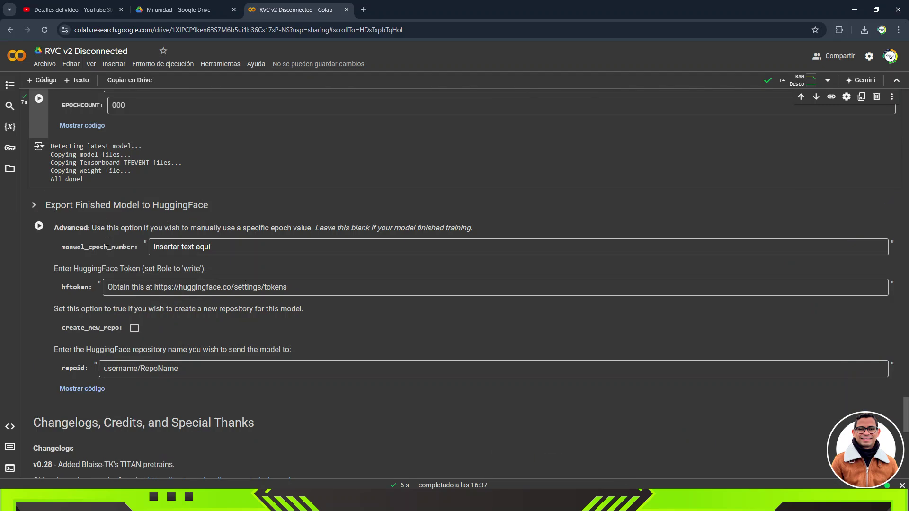
click(254, 203)
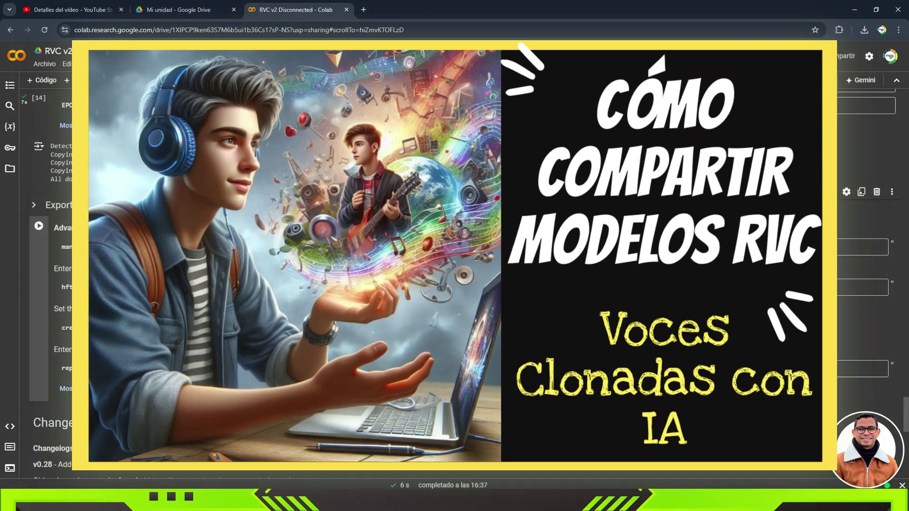
double_click(208, 209)
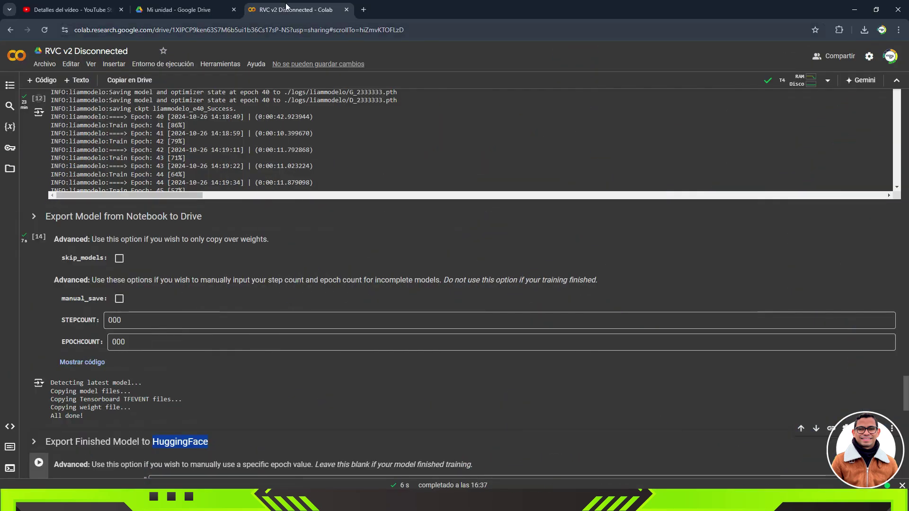
Switch to Google Drive, refresh My Drive and open the liammodelo folder inside rvcDisconnected.
click(185, 9)
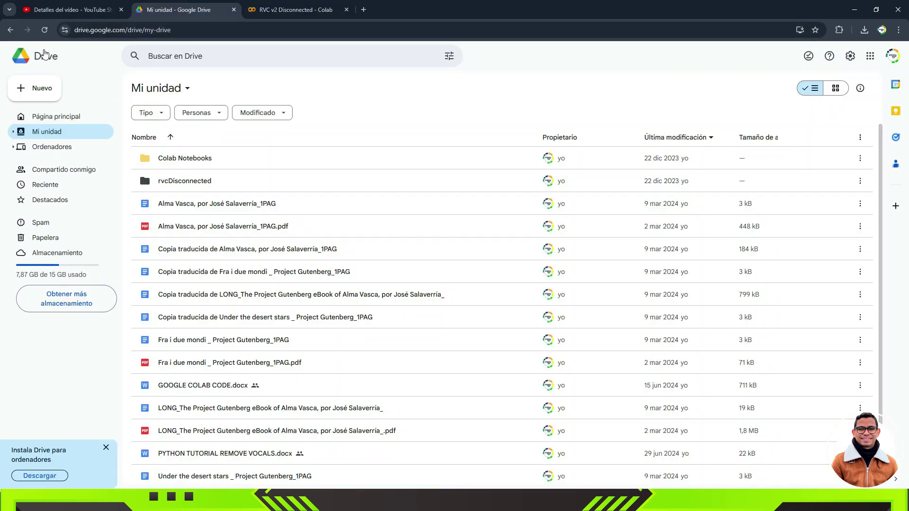
click(45, 30)
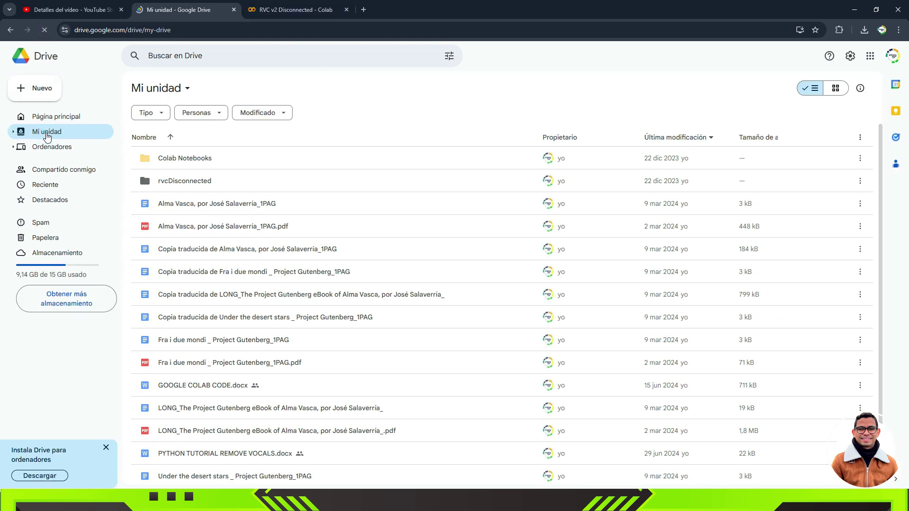
double_click(214, 184)
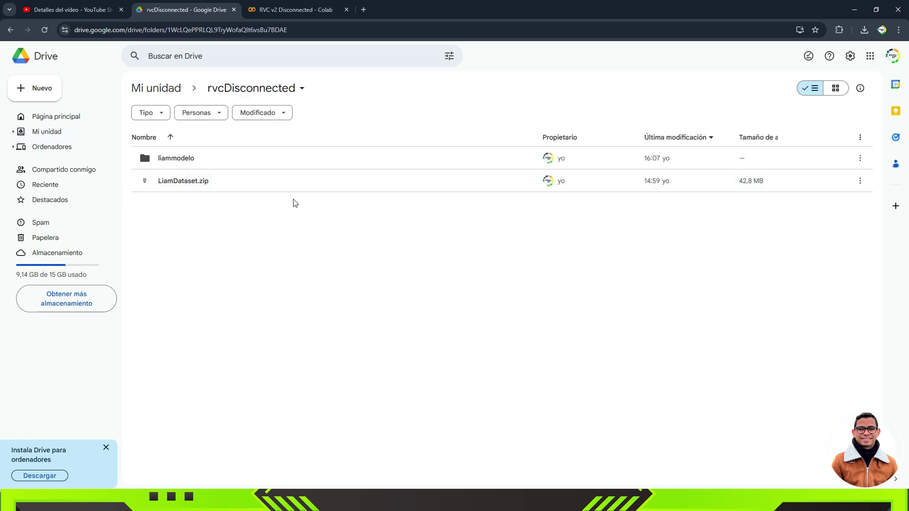
double_click(191, 163)
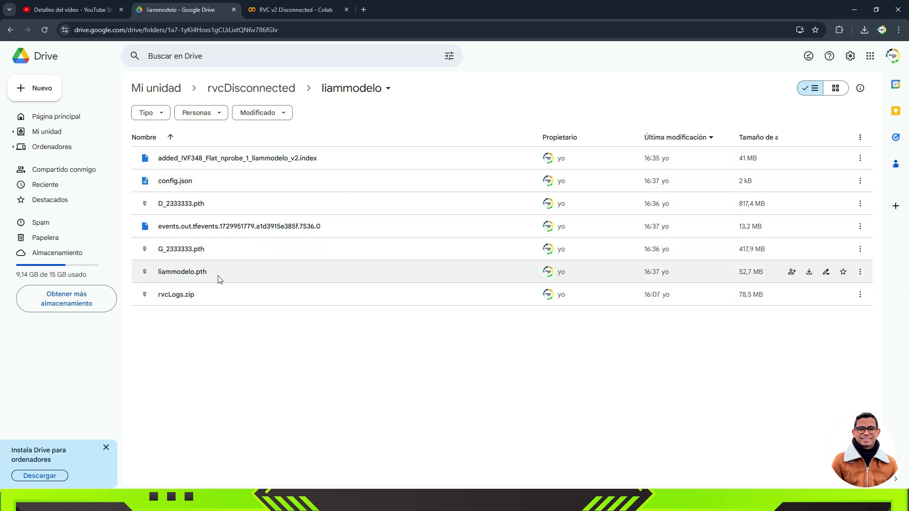
Download the index file added_IVF348_Flat_nprobe_1_liammodelo_v2.index from the liammodelo folder.
drag(184, 277, 166, 277)
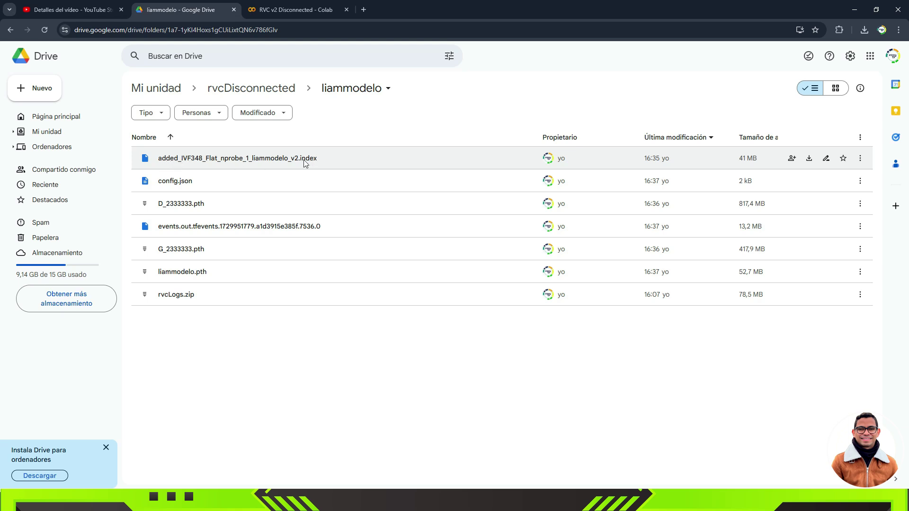
click(329, 158)
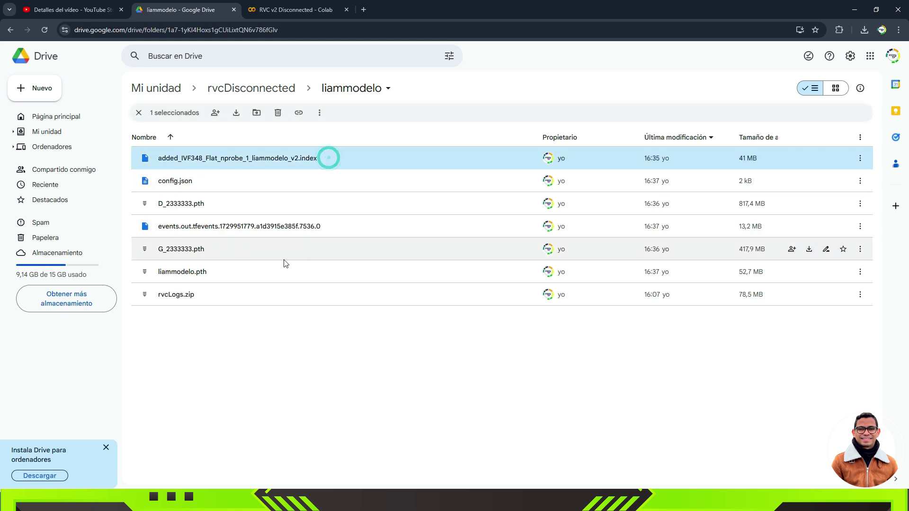
ctrl+click(254, 271)
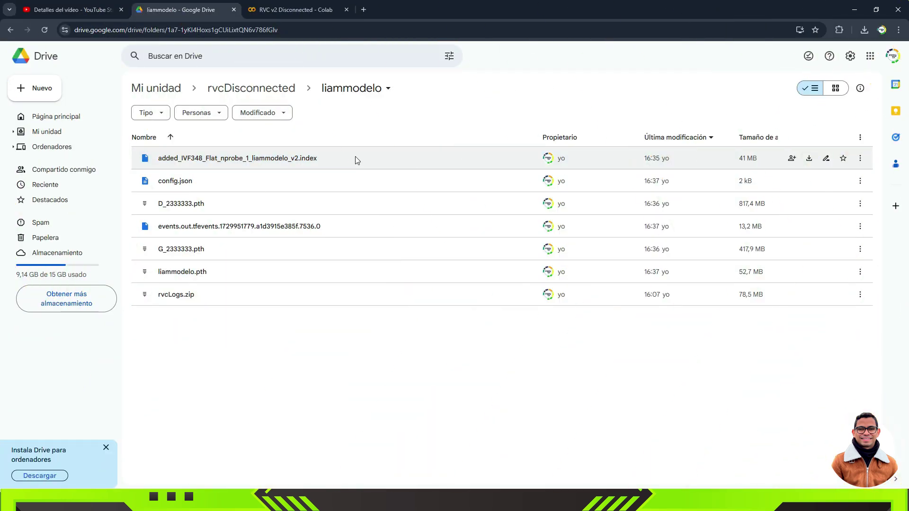
click(810, 159)
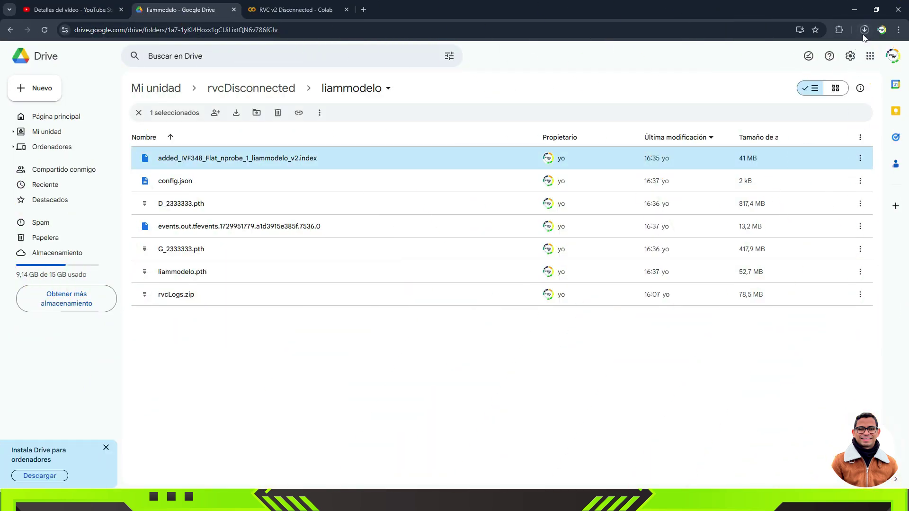
click(293, 271)
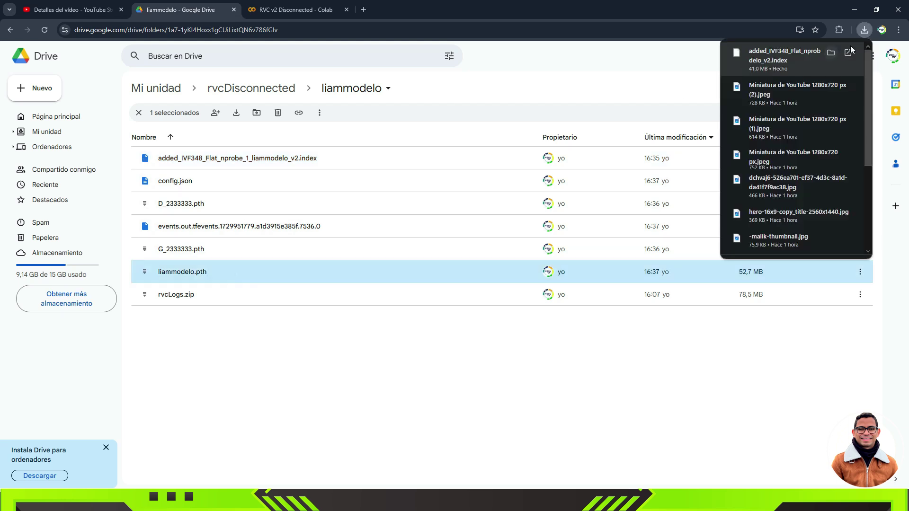
click(604, 372)
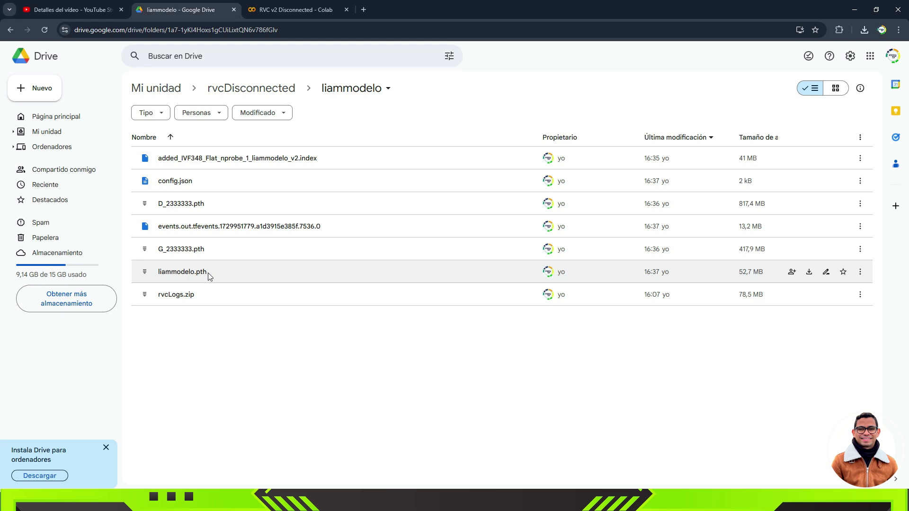
Download liammodelo.pth from the liammodelo folder, accepting the download without a virus scan.
click(809, 272)
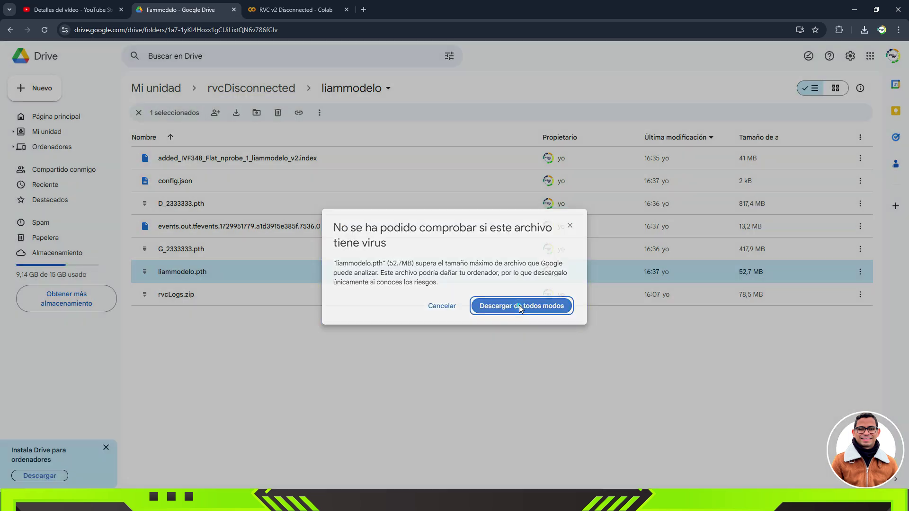
click(519, 305)
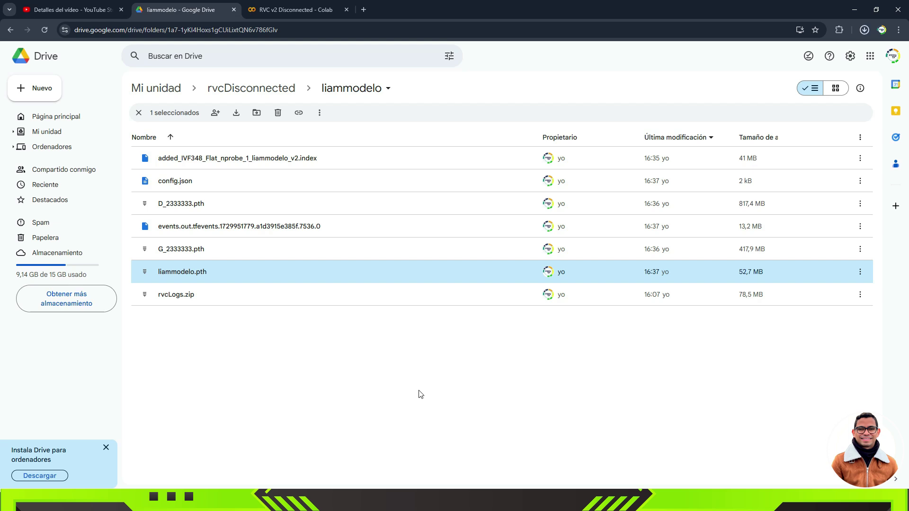
click(491, 350)
click(325, 374)
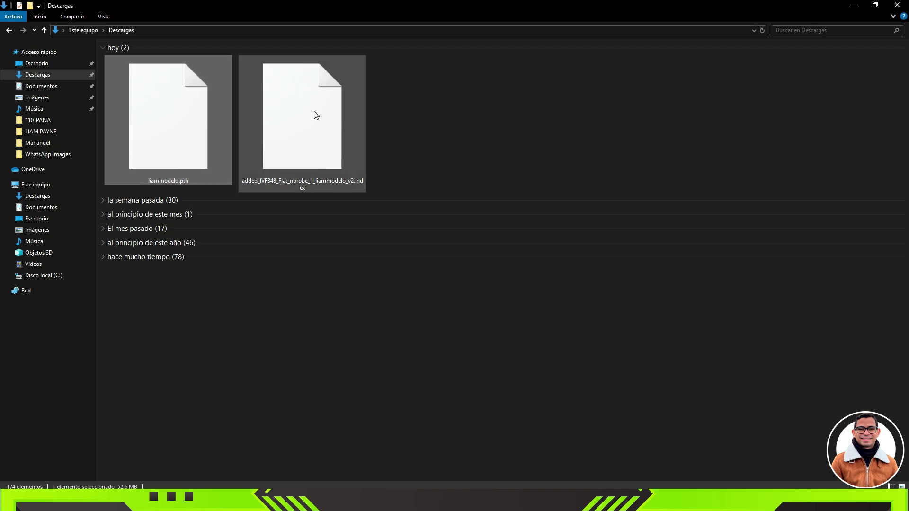
In File Explorer, copy liammodelo.pth and the added_IVF348 index file from Descargas into the LIAM PAYNE folder.
ctrl+click(316, 116)
right_click(316, 115)
click(340, 239)
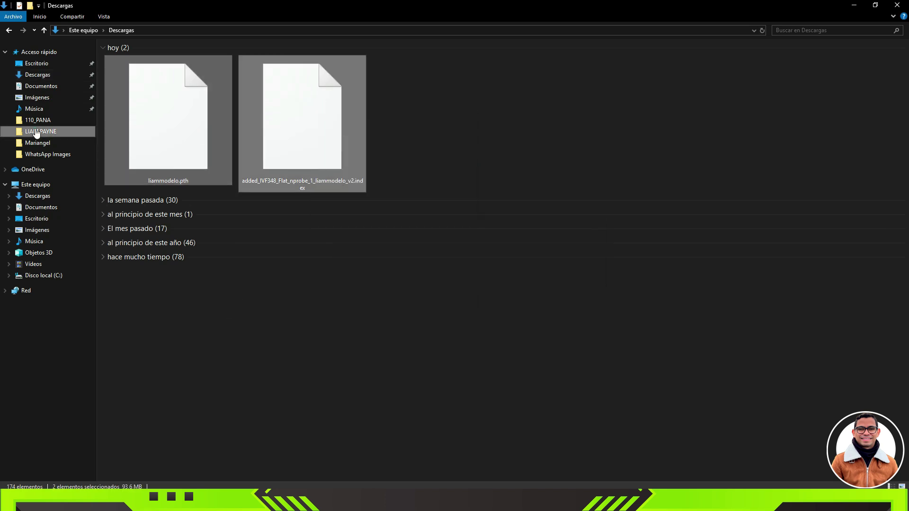
click(36, 132)
right_click(175, 231)
click(211, 297)
Create a new folder named modelo inside the LIAM PAYNE folder.
right_click(164, 254)
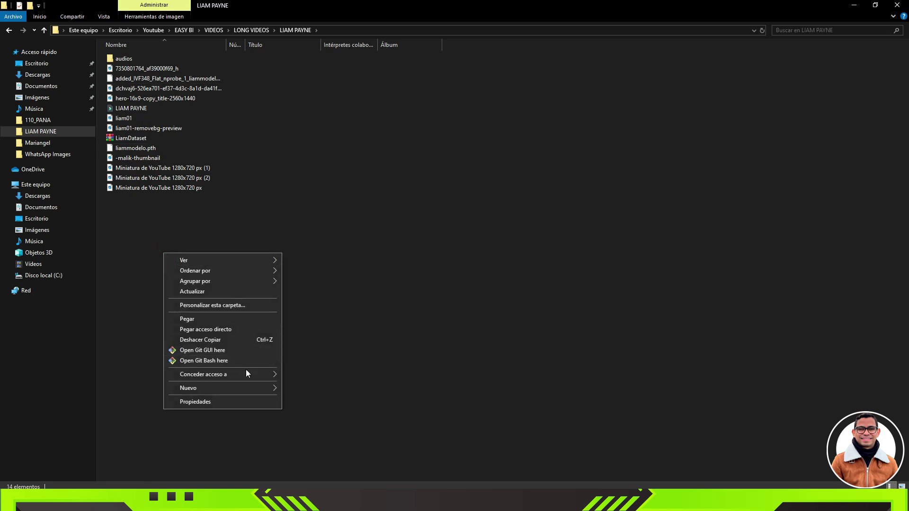
mouse_move(254, 387)
click(292, 388)
text(mode)
key(Return)
Move the added_IVF348 index file and liammodelo.pth into the modelo folder, and open that folder.
drag(150, 88, 144, 71)
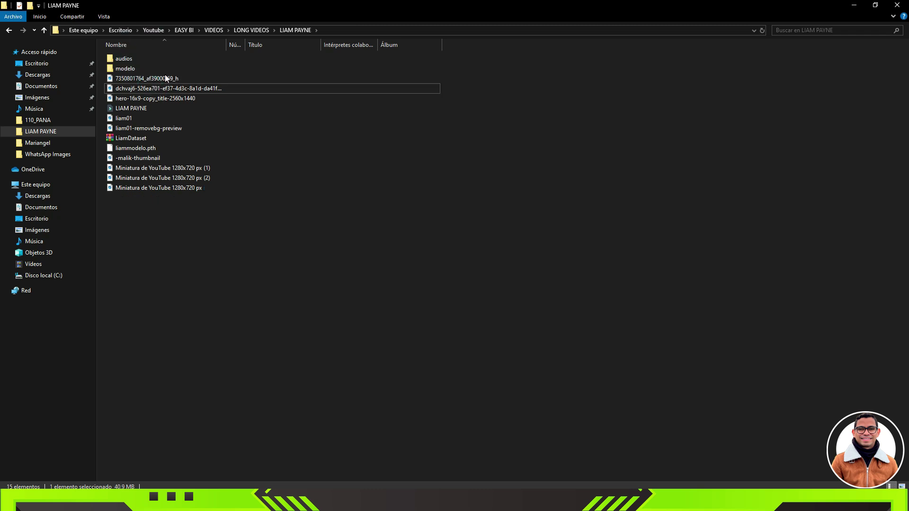
drag(144, 150, 148, 70)
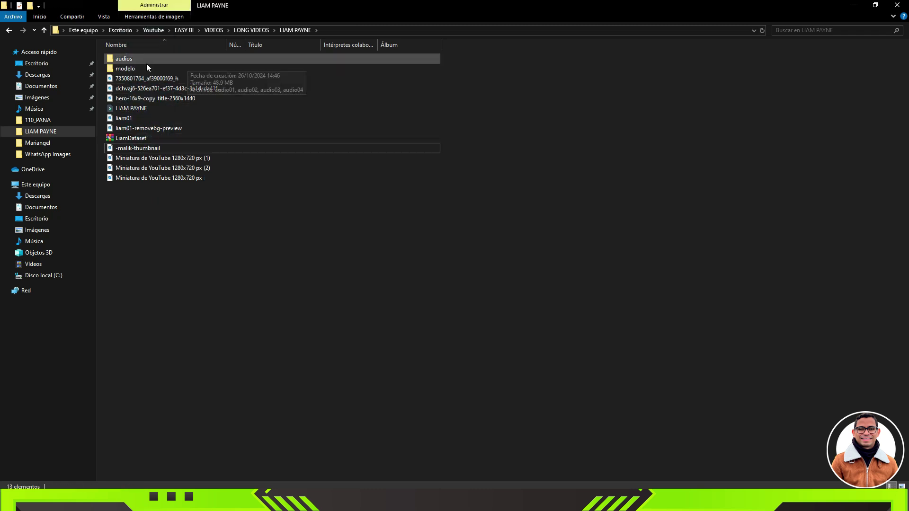
double_click(135, 69)
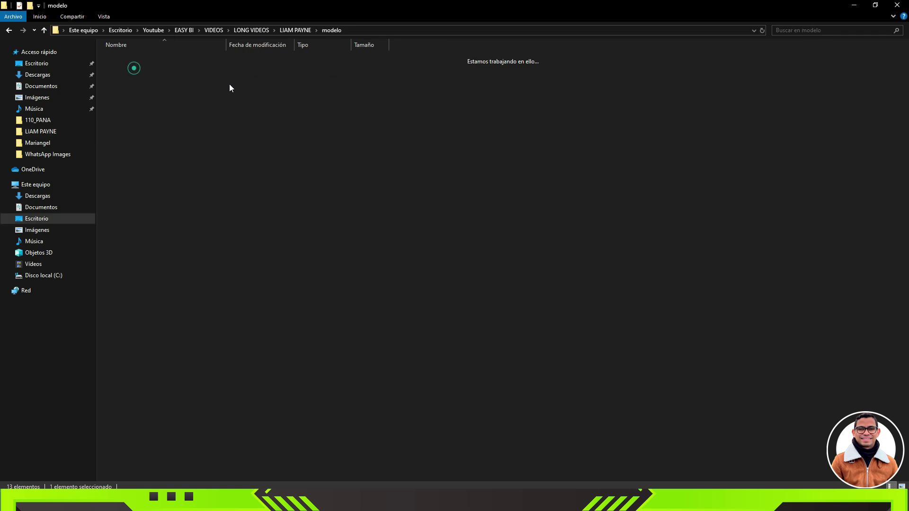
Fit the Nombre column to its contents and compress the added_IVF348 index file and liammodelo.pth together into a ZIP archive named Liam Payne_100.
double_click(228, 42)
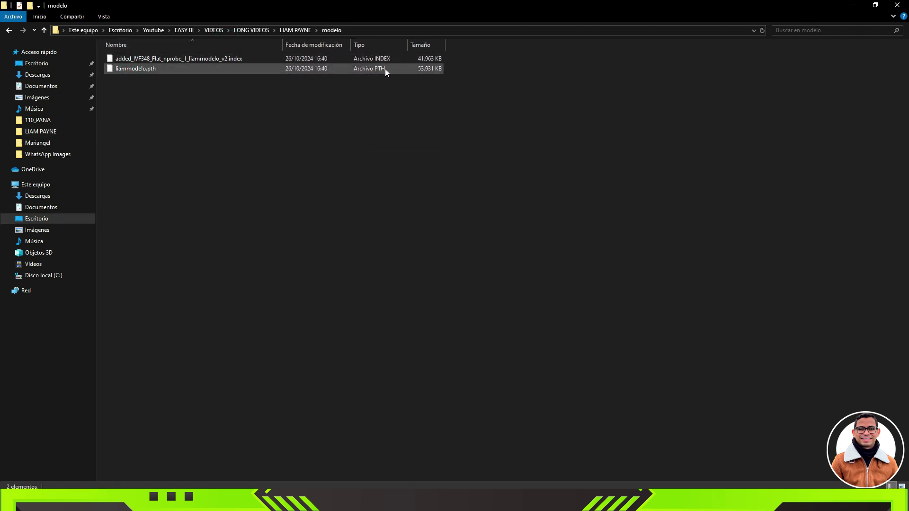
click(161, 58)
shift+click(151, 70)
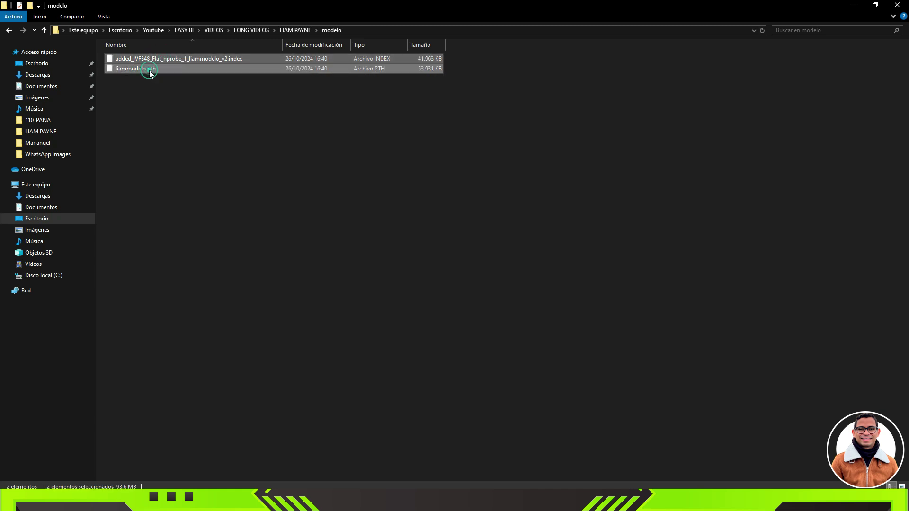
right_click(148, 69)
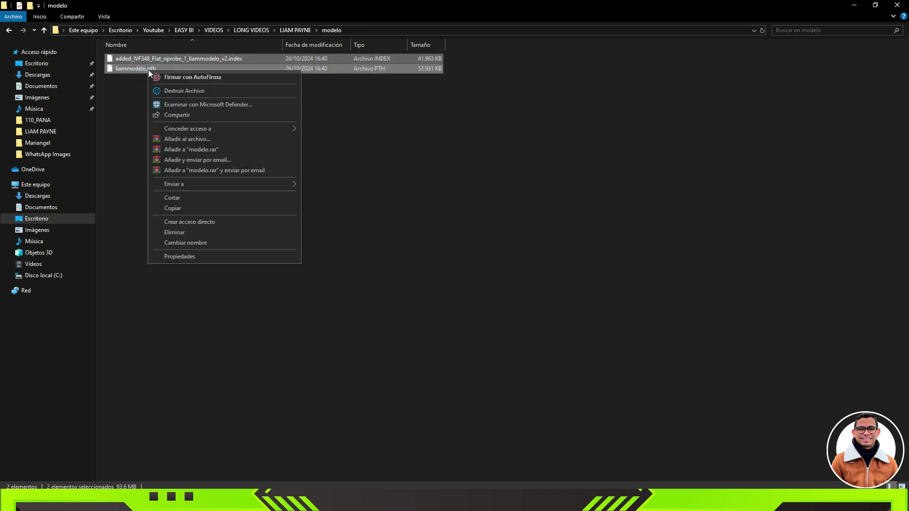
mouse_move(250, 184)
click(327, 184)
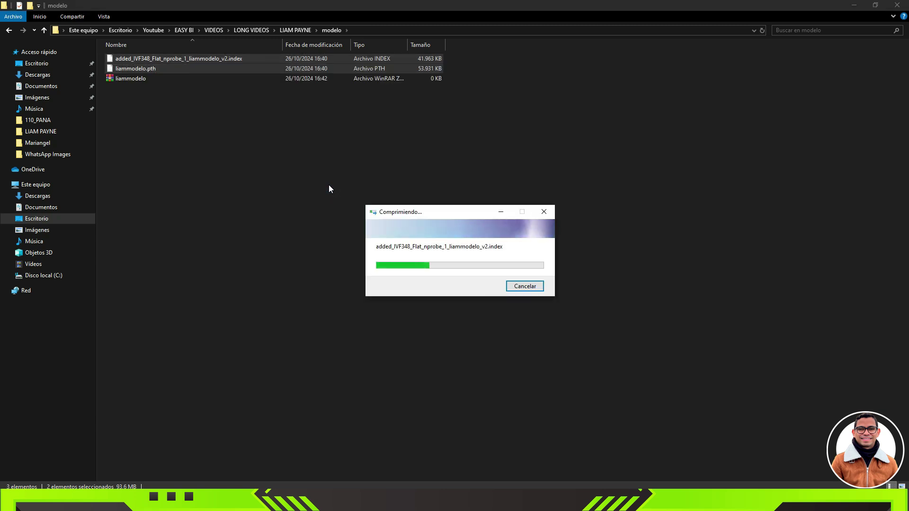
text(Liam Payne_100)
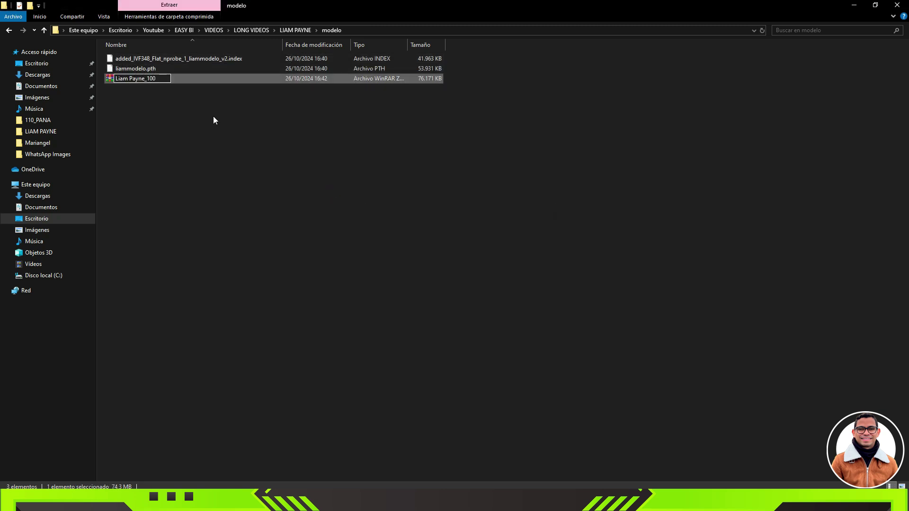
key(Return)
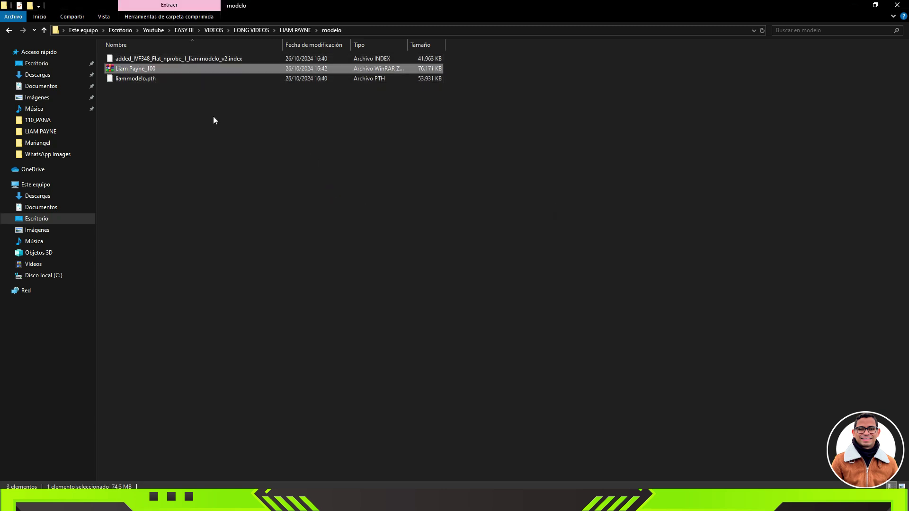
click(161, 60)
click(158, 69)
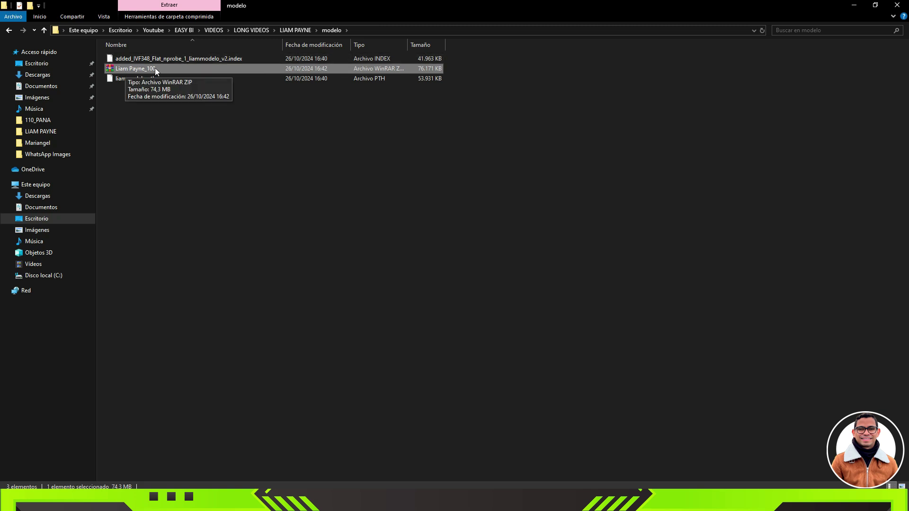
click(183, 140)
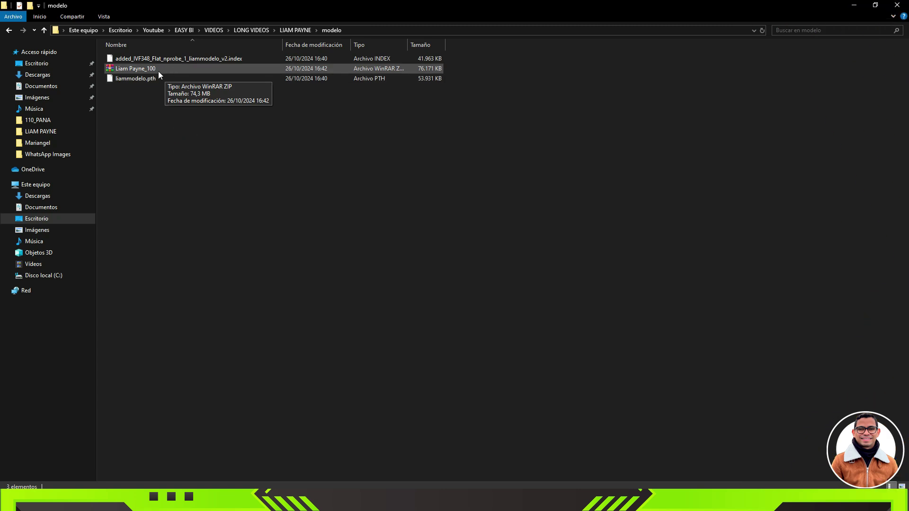
click(157, 70)
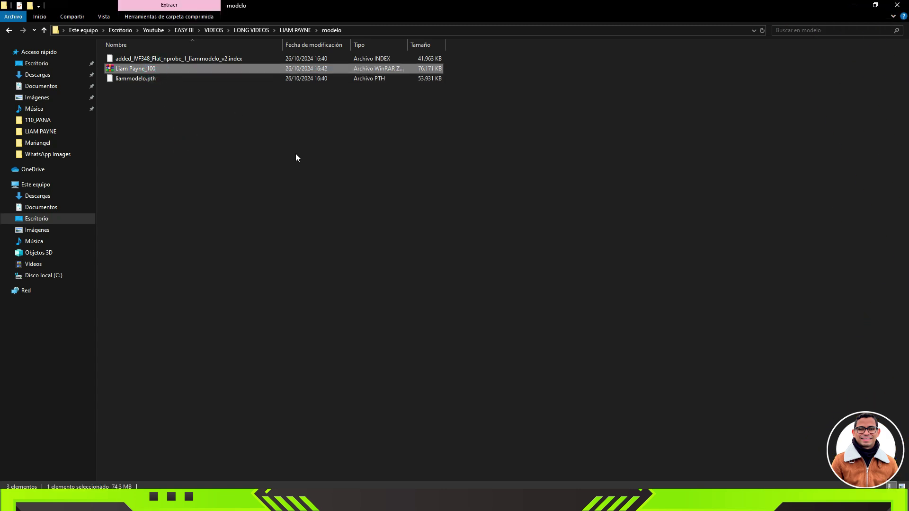